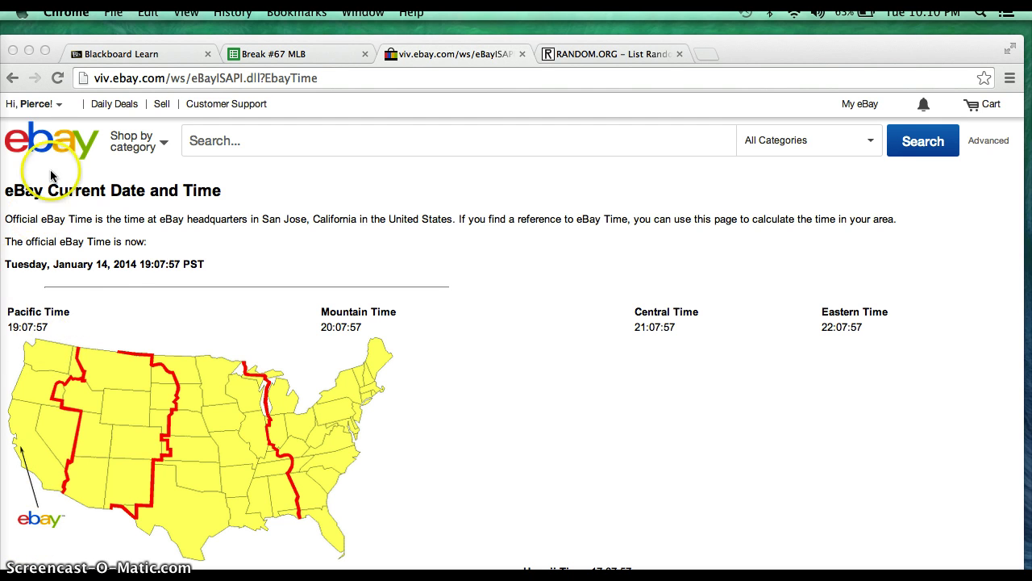
Reload the eBay Time page so it shows the official time, 19:10:21 PST
click(58, 78)
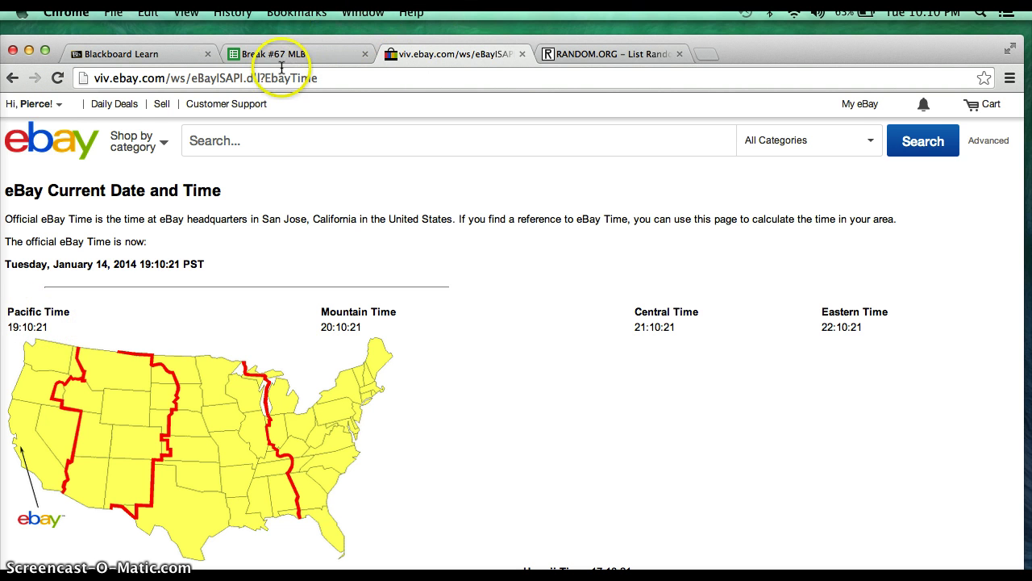
On the Break #67 MLB sheet, review the participant names down column C
click(285, 54)
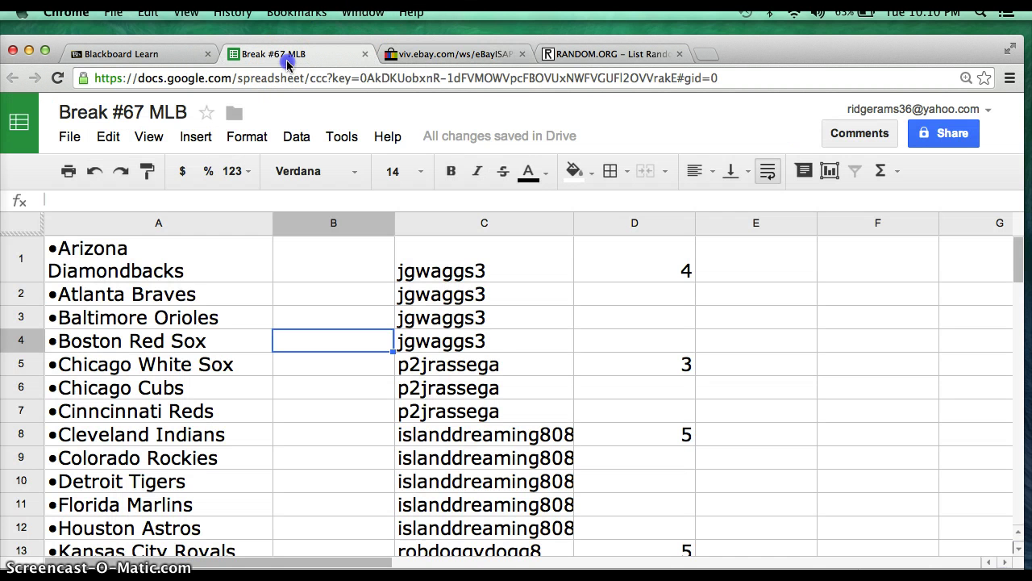
click(475, 272)
click(491, 358)
scroll(493, 359, down, 2)
scroll(493, 358, down, 1)
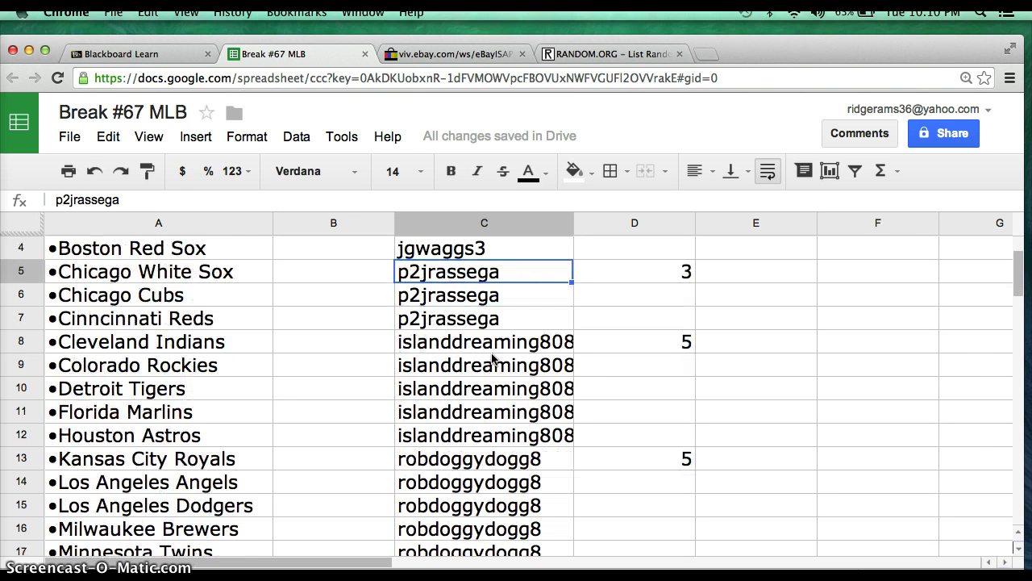
scroll(492, 355, down, 5)
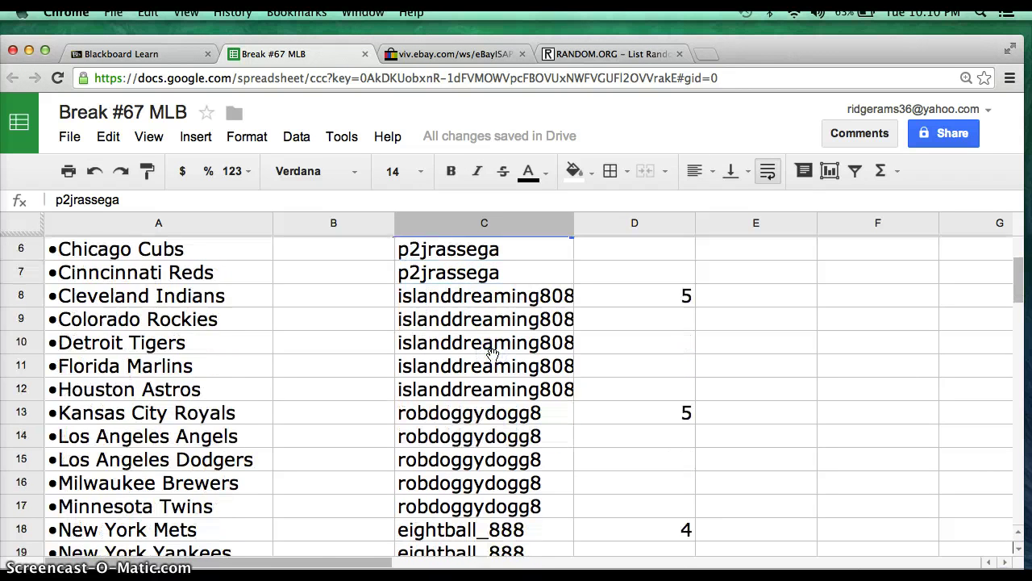
click(492, 348)
scroll(492, 355, down, 1)
scroll(492, 358, down, 3)
click(476, 361)
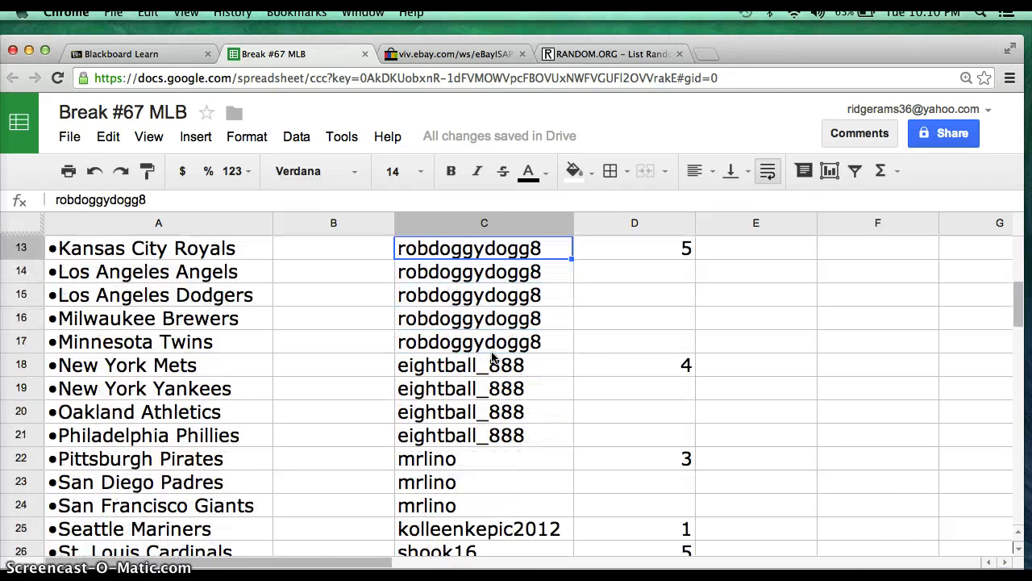
scroll(480, 366, down, 3)
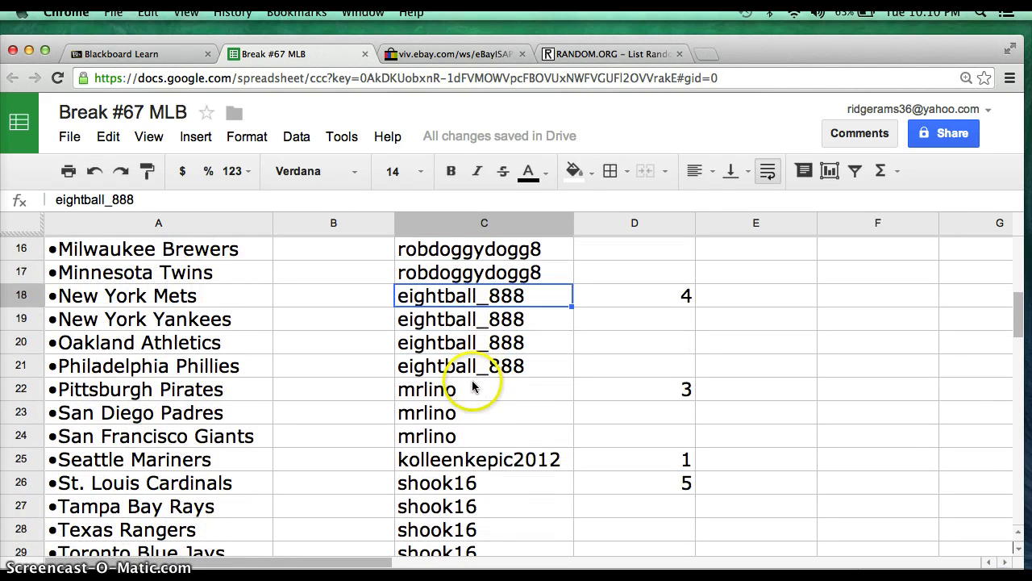
click(473, 387)
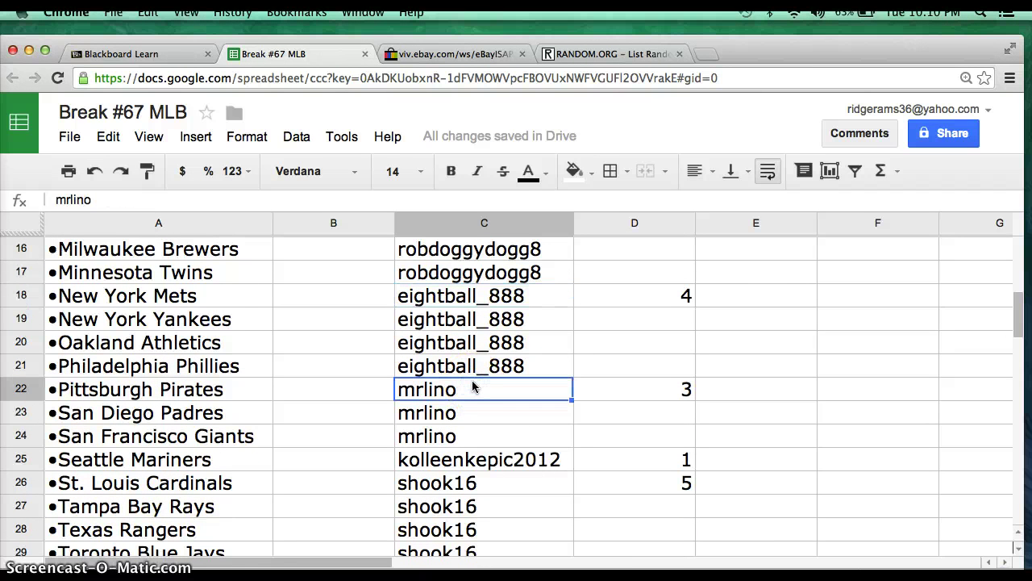
scroll(473, 389, down, 1)
click(470, 431)
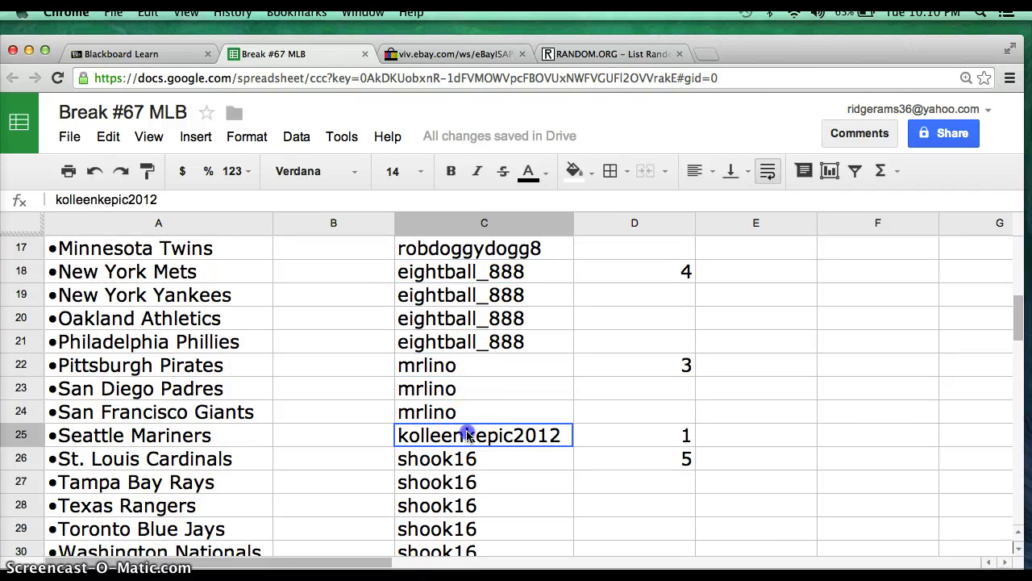
scroll(472, 394, down, 3)
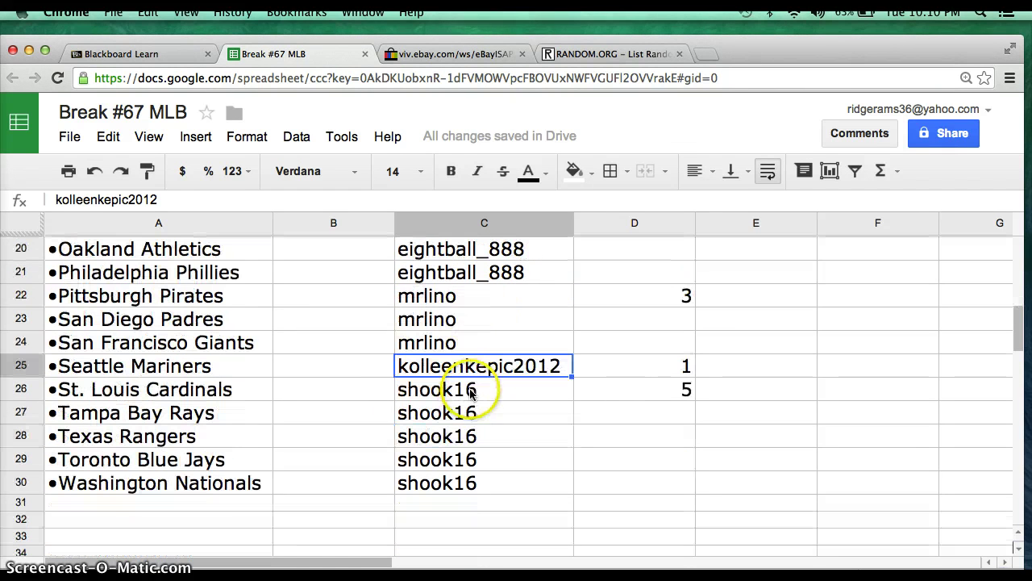
Copy the thirty participant names in C1:C30
mouse_move(452, 485)
mouse_down()
mouse_move(463, 336)
mouse_move(463, 224)
mouse_move(452, 201)
mouse_move(448, 246)
mouse_up()
key(super+c)
scroll(411, 283, down, 5)
scroll(411, 283, down, 5)
scroll(411, 282, left, 2)
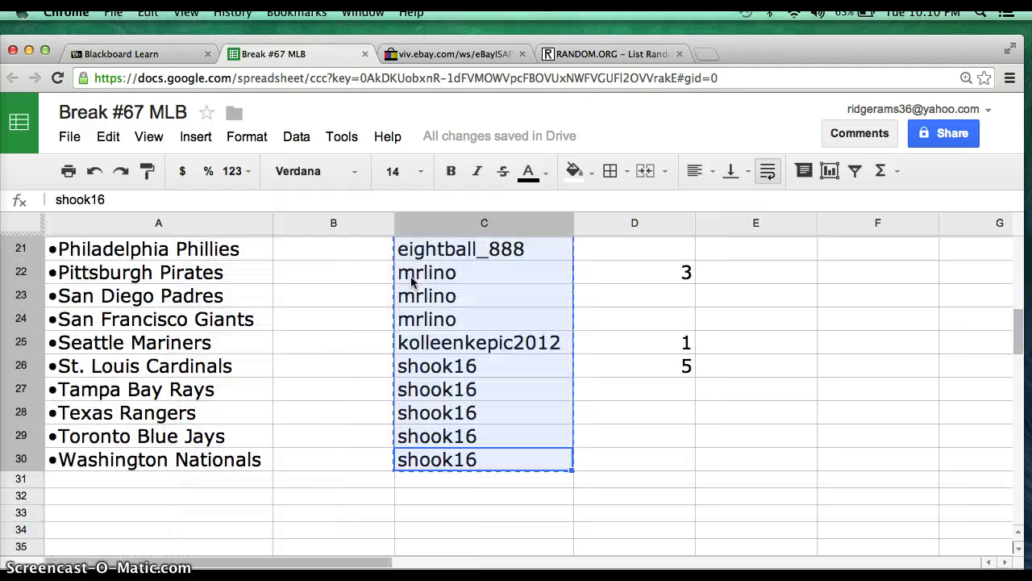
scroll(411, 281, up, 10)
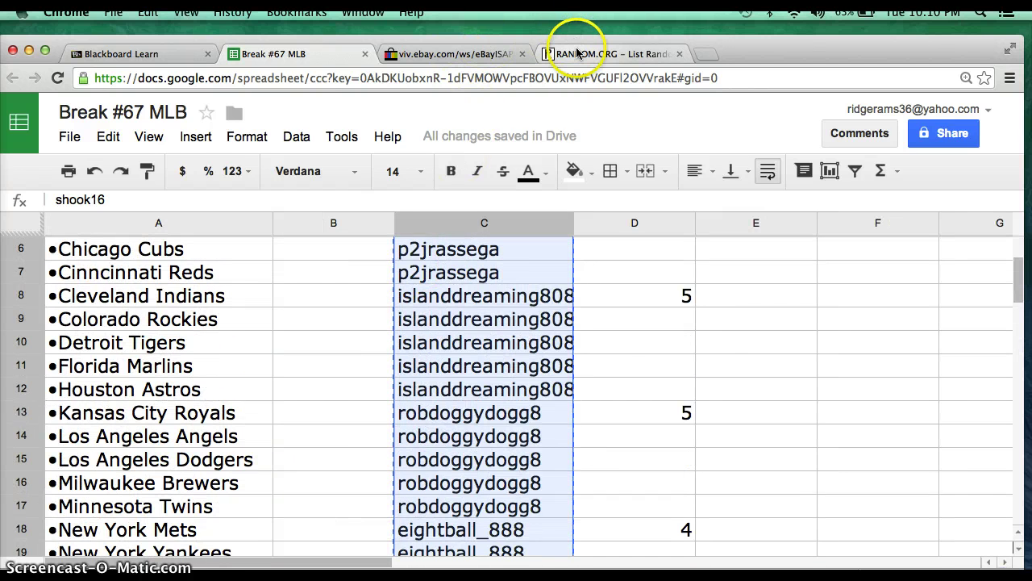
Paste the 30 participant names into RANDOM.ORG's List Randomizer box
click(578, 52)
click(359, 420)
key(super+v)
scroll(360, 420, up, 5)
scroll(277, 443, down, 10)
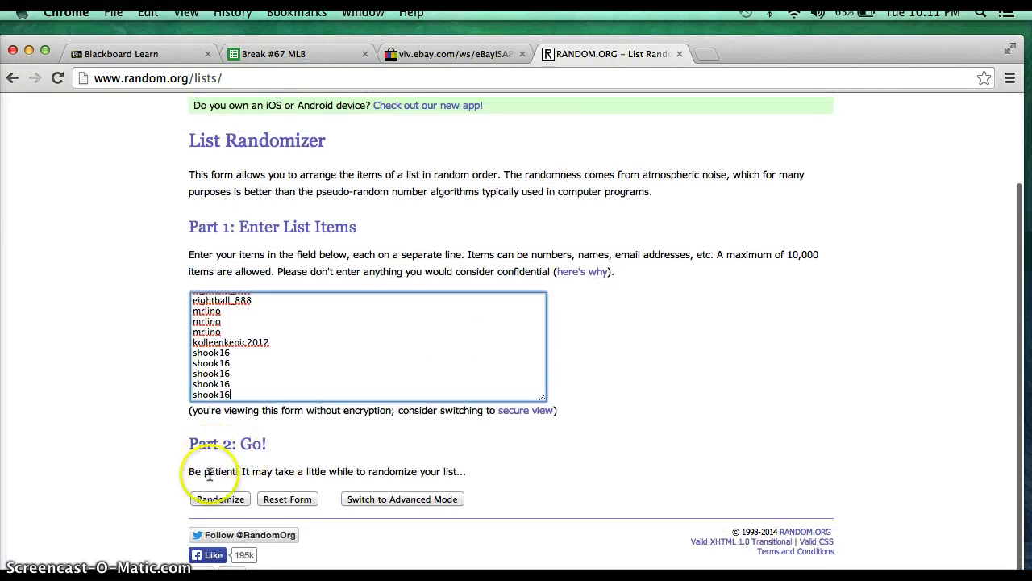
Randomize the list three times and select the final shuffled 30 names
click(209, 500)
scroll(326, 319, down, 3)
click(210, 500)
scroll(270, 394, down, 2)
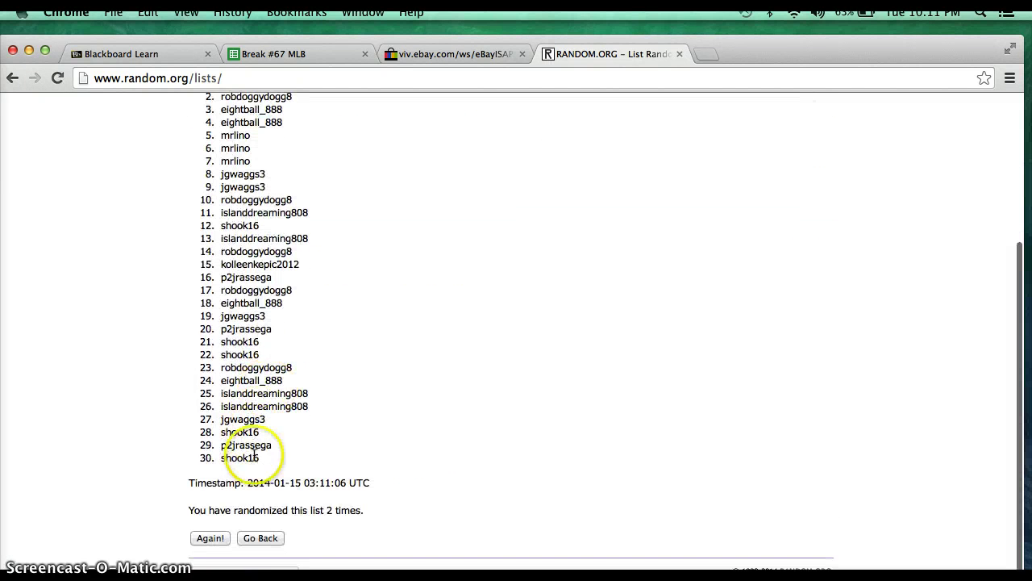
click(209, 538)
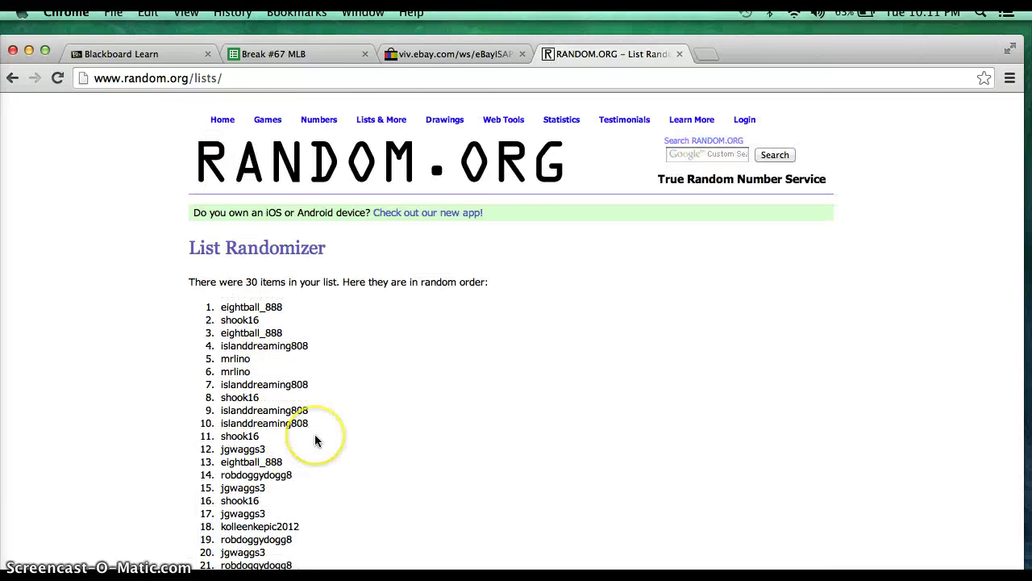
scroll(315, 438, down, 3)
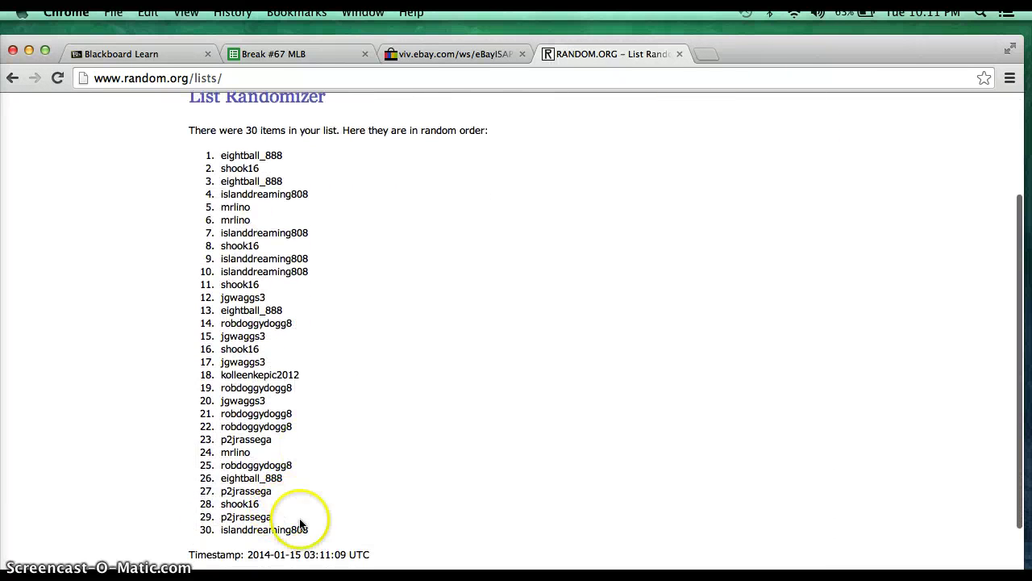
mouse_move(311, 531)
mouse_down()
mouse_move(161, 465)
mouse_move(176, 161)
mouse_up()
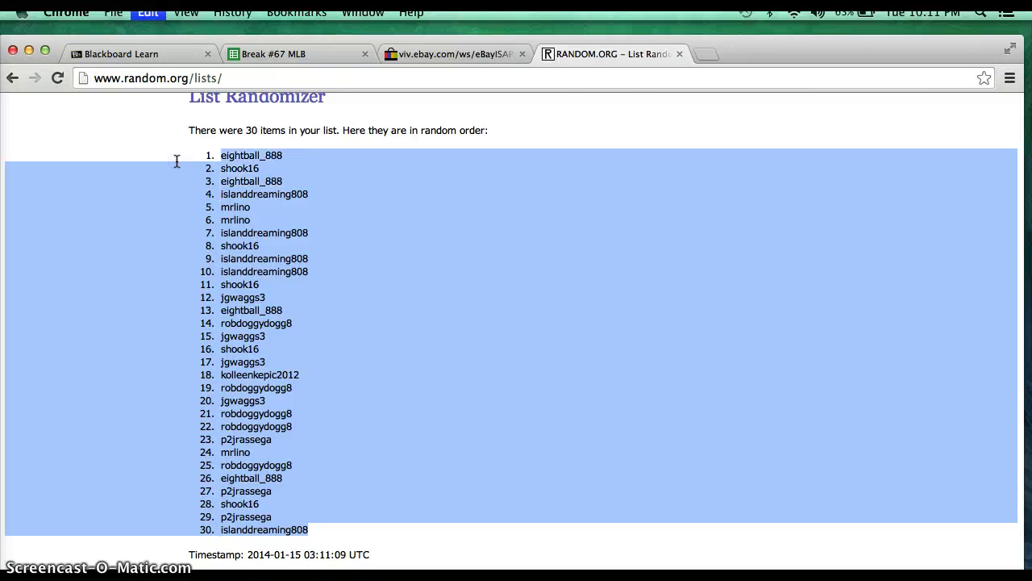
Select cells B1:B30 beside the teams to receive the randomized names
click(283, 54)
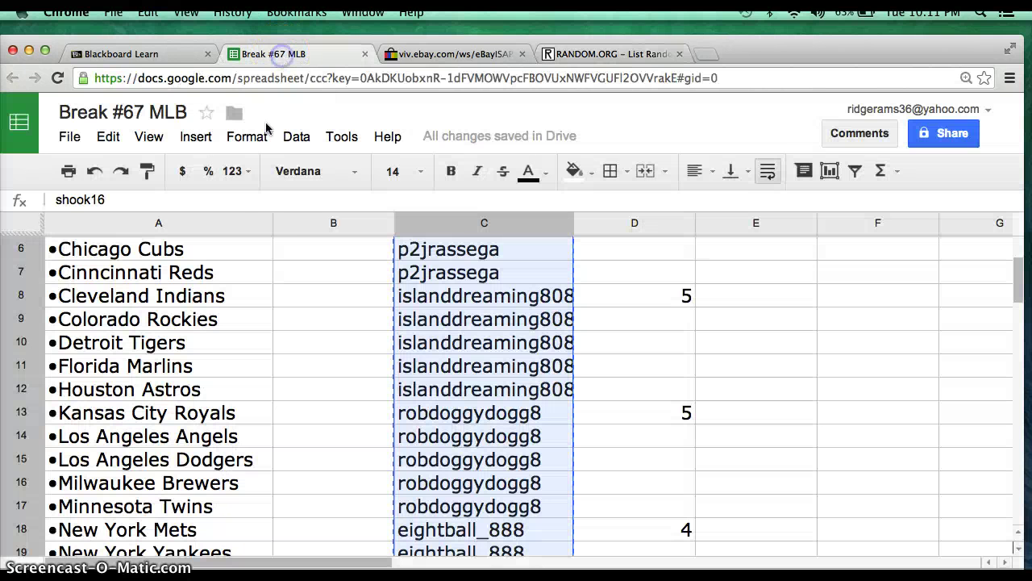
scroll(310, 242, up, 3)
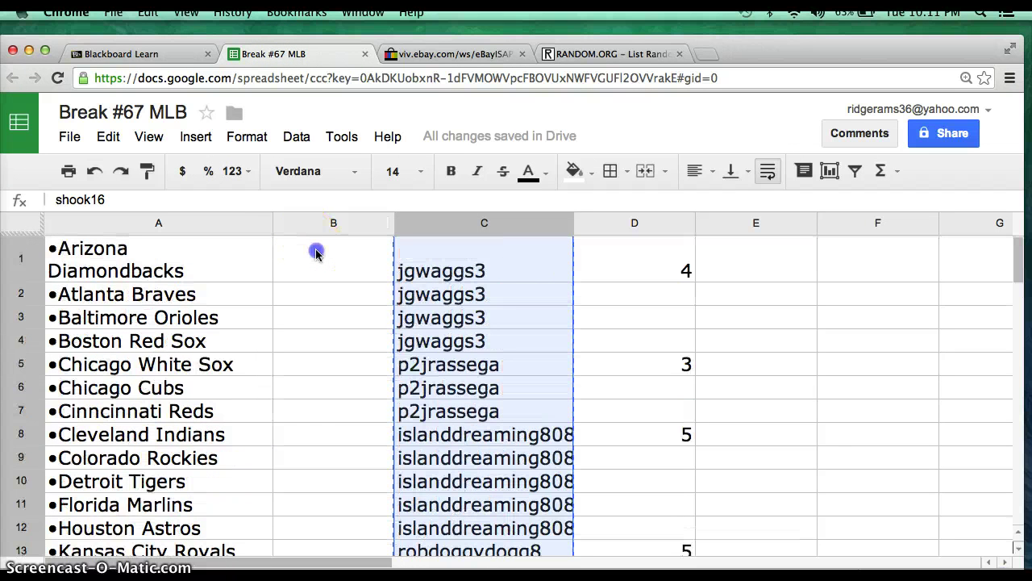
click(315, 253)
mouse_move(316, 253)
mouse_down()
mouse_move(359, 558)
mouse_move(361, 482)
mouse_move(330, 281)
mouse_up()
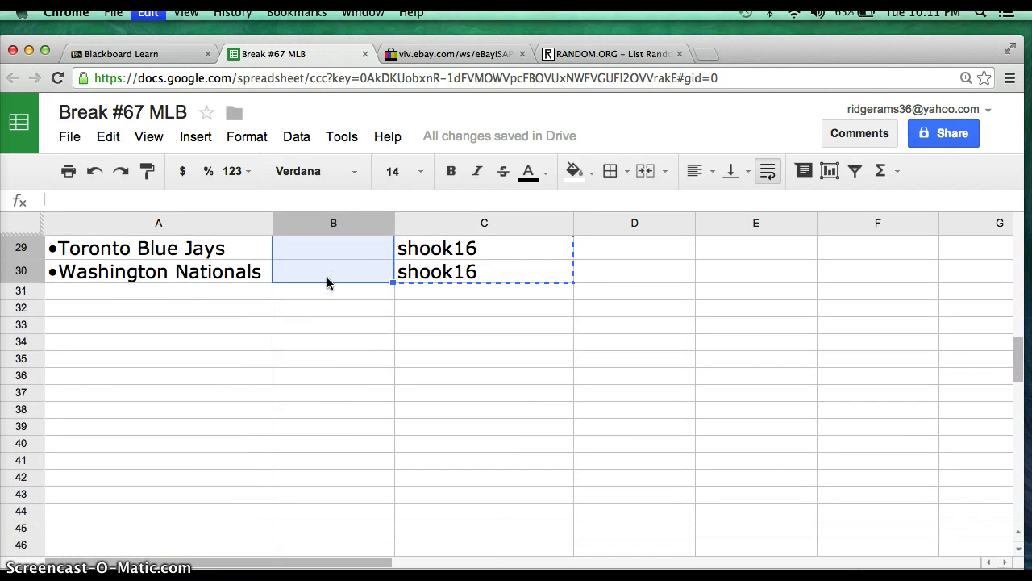
scroll(312, 350, up, 10)
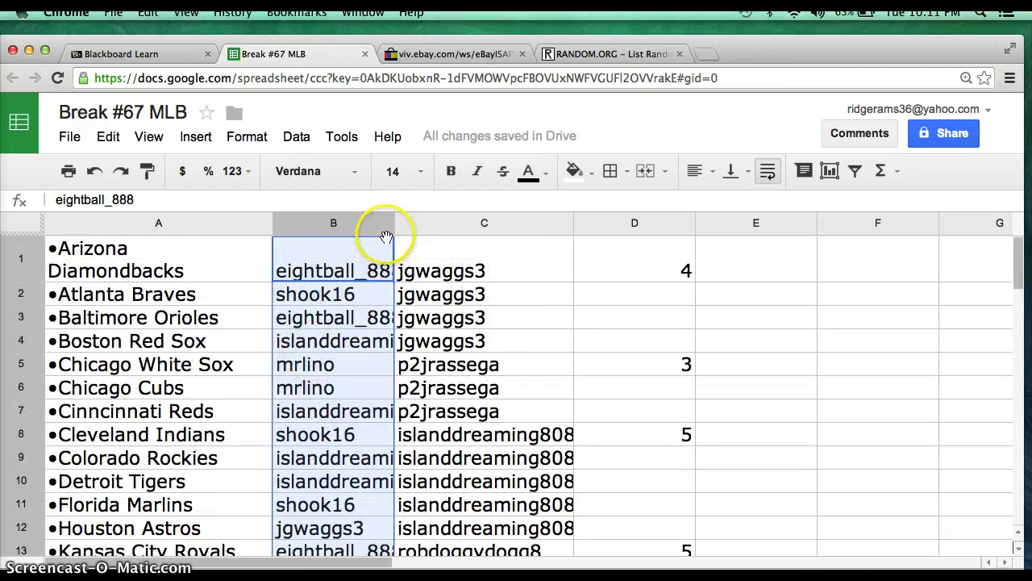
Autofit column B and check participants for the Braves through the Cubs (B2–B6)
double_click(393, 223)
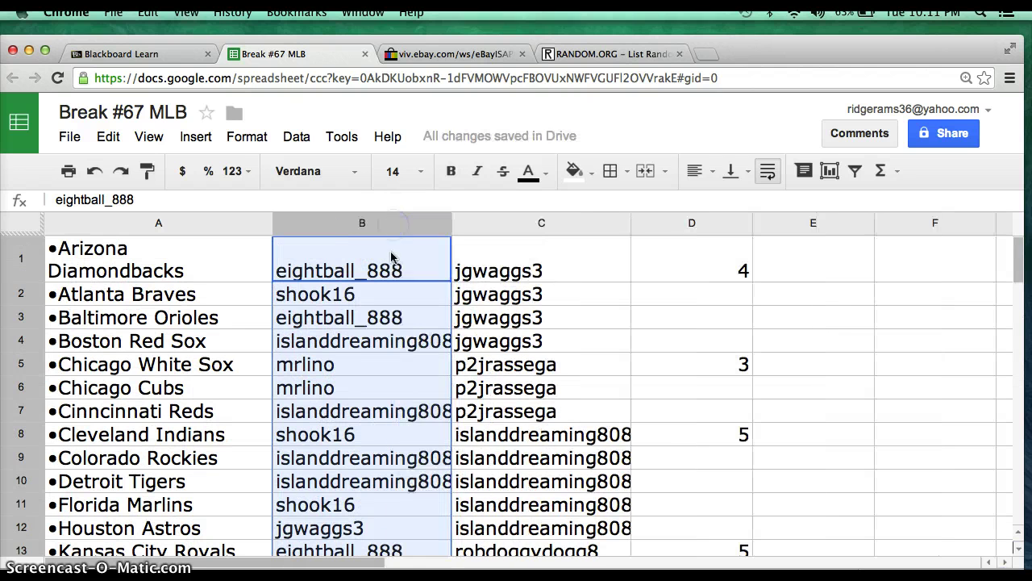
click(390, 260)
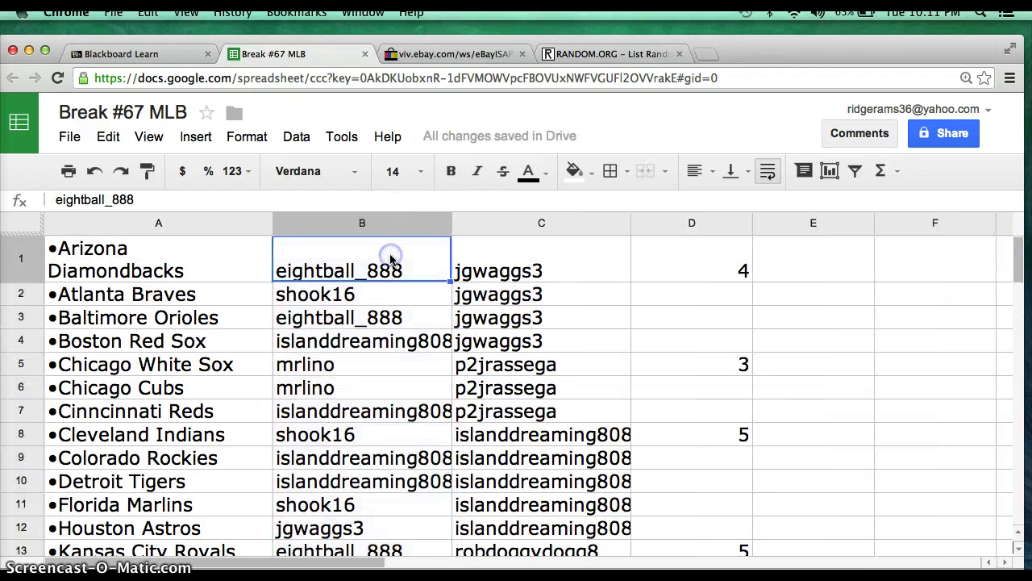
click(331, 300)
click(347, 319)
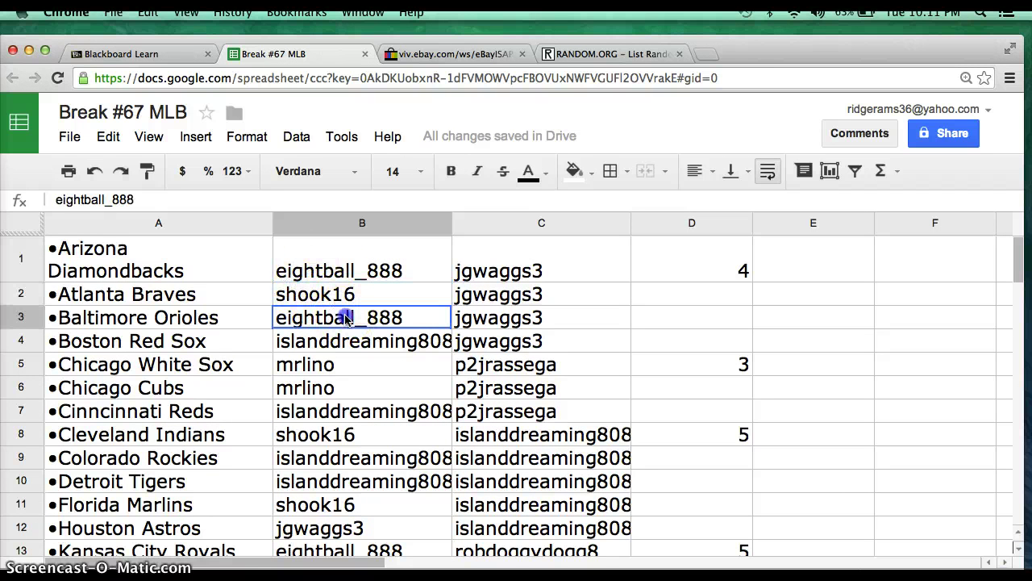
click(347, 342)
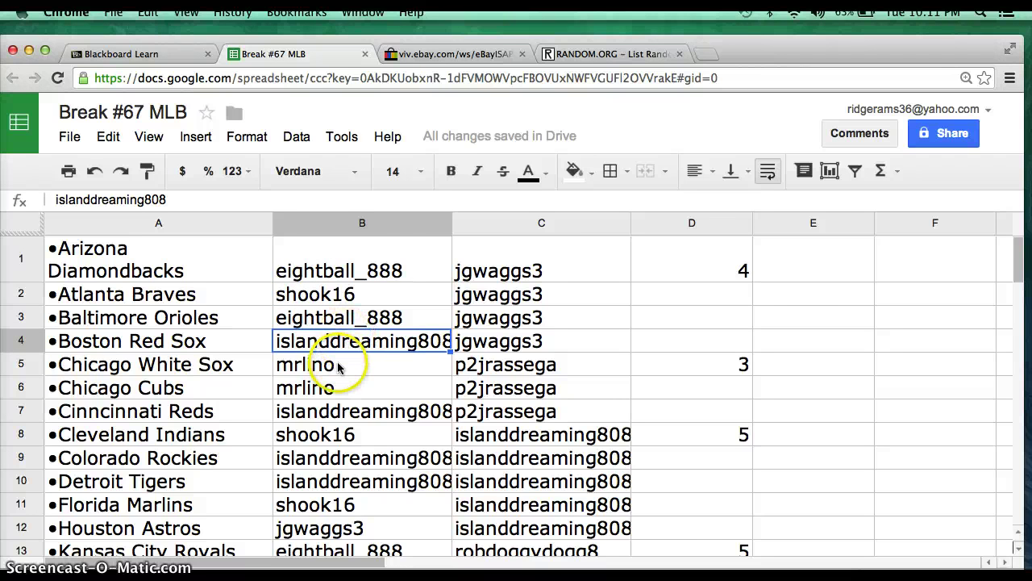
click(339, 366)
click(338, 385)
Check participants for the Reds through the Florida Marlins (B7–B11)
scroll(340, 387, down, 3)
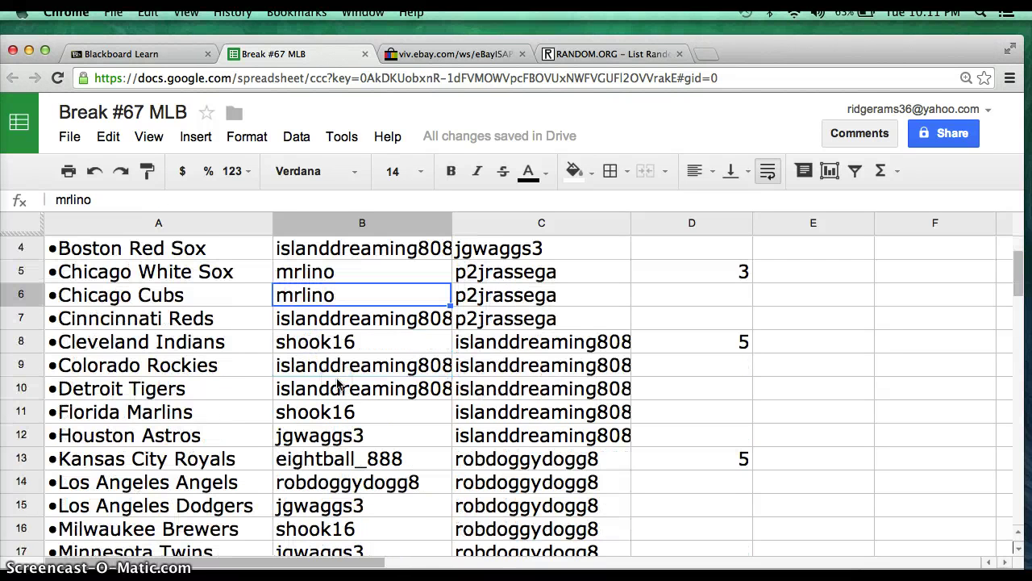
click(352, 320)
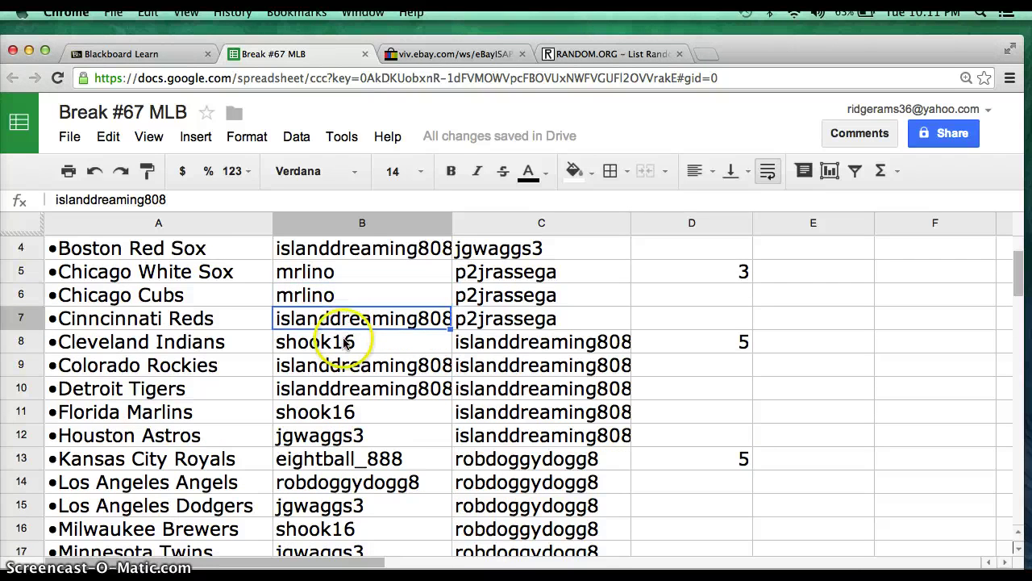
click(345, 342)
scroll(345, 342, down, 1)
click(346, 343)
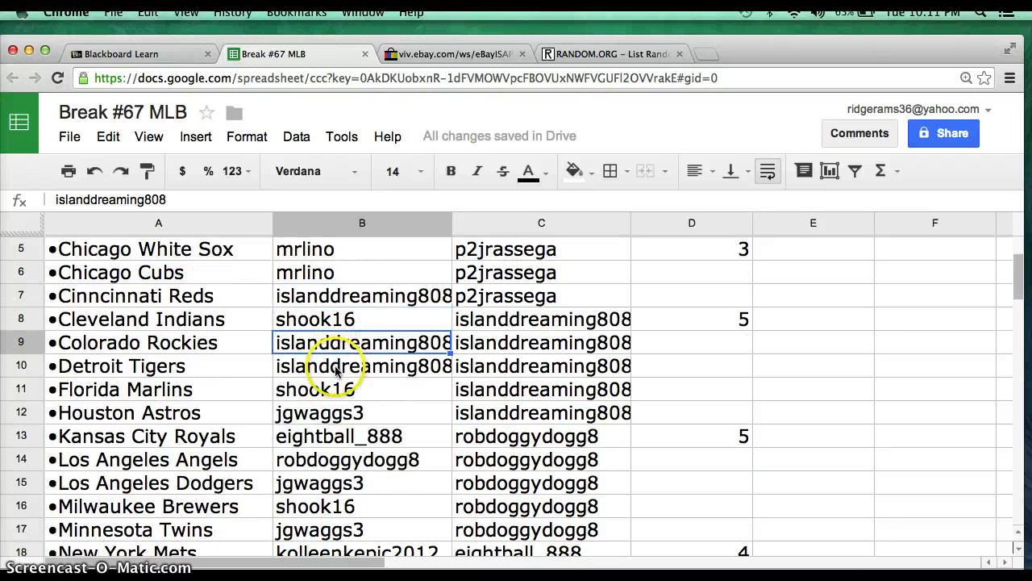
click(337, 368)
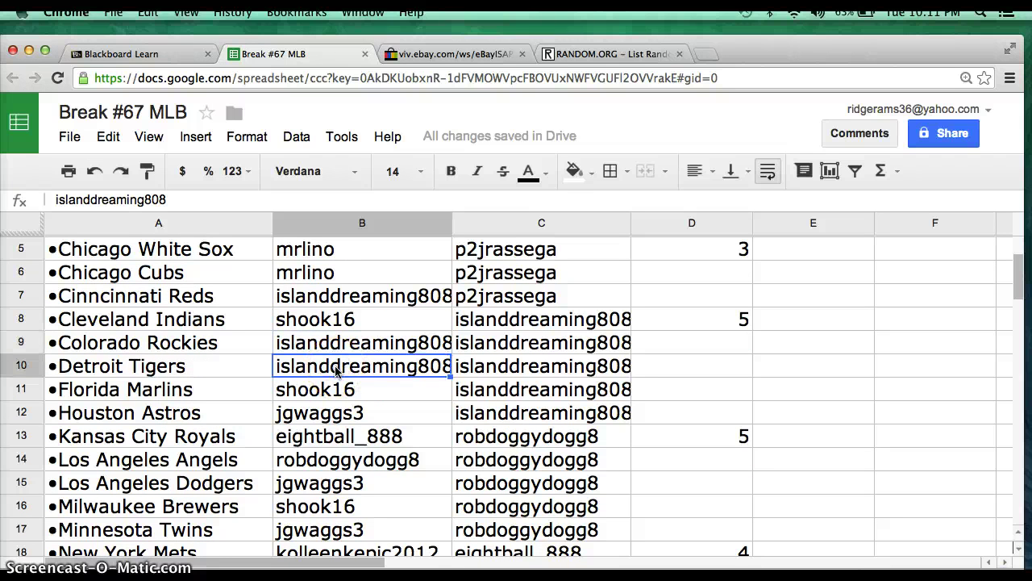
click(343, 342)
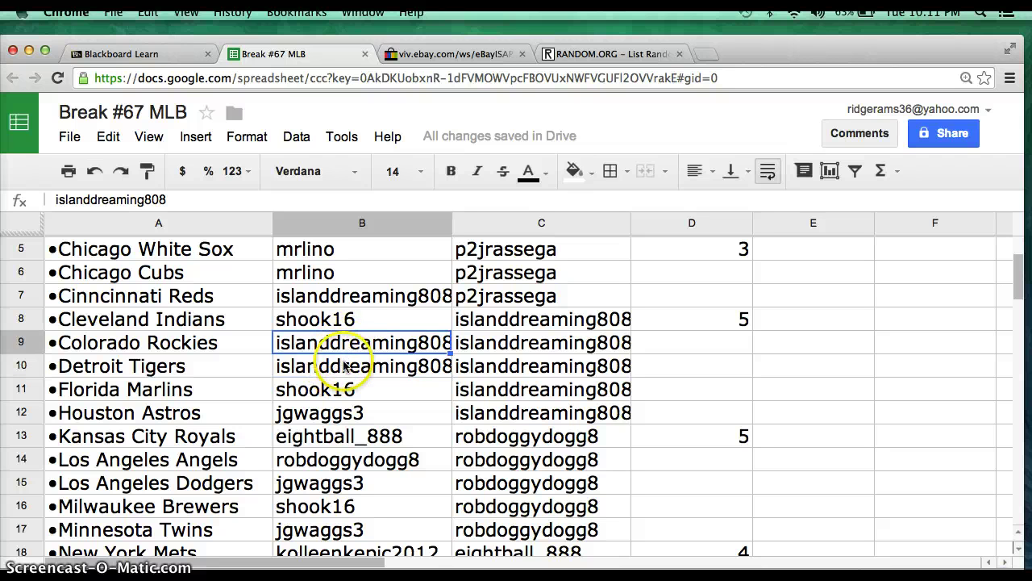
click(345, 367)
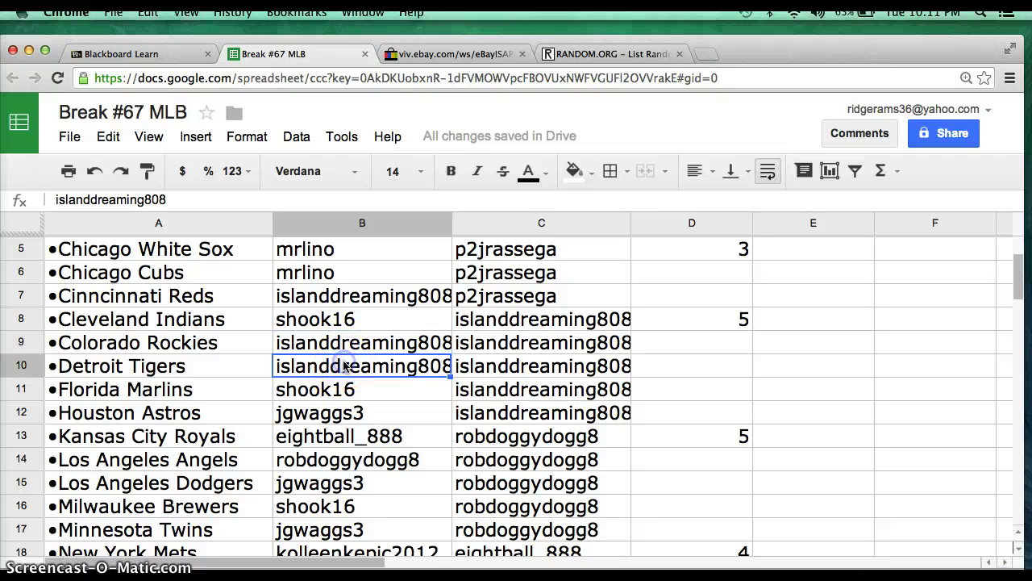
click(307, 388)
Check participants for the Houston Astros through the New York Yankees (B12–B19)
scroll(308, 389, down, 1)
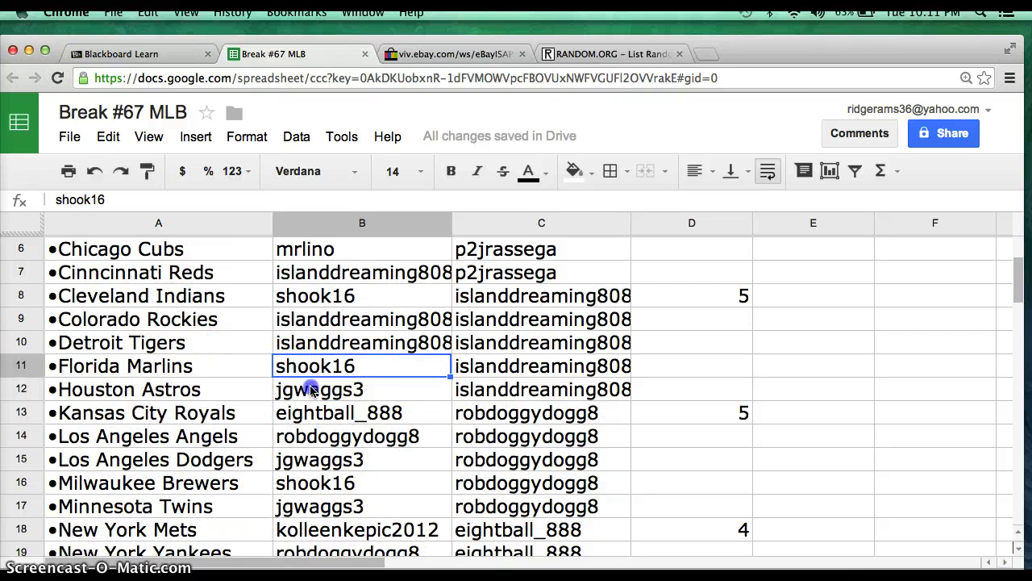
click(312, 389)
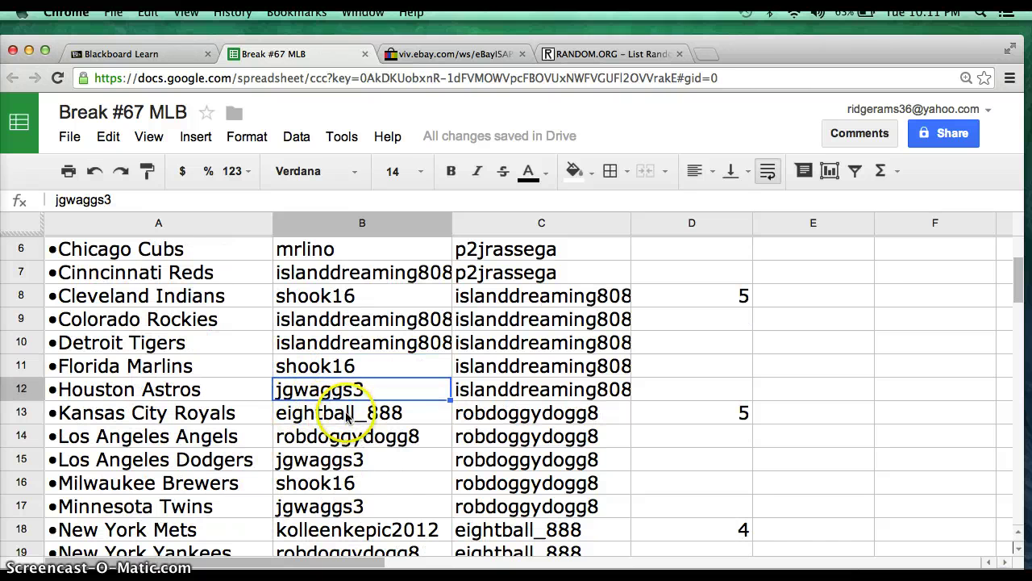
click(347, 414)
click(348, 423)
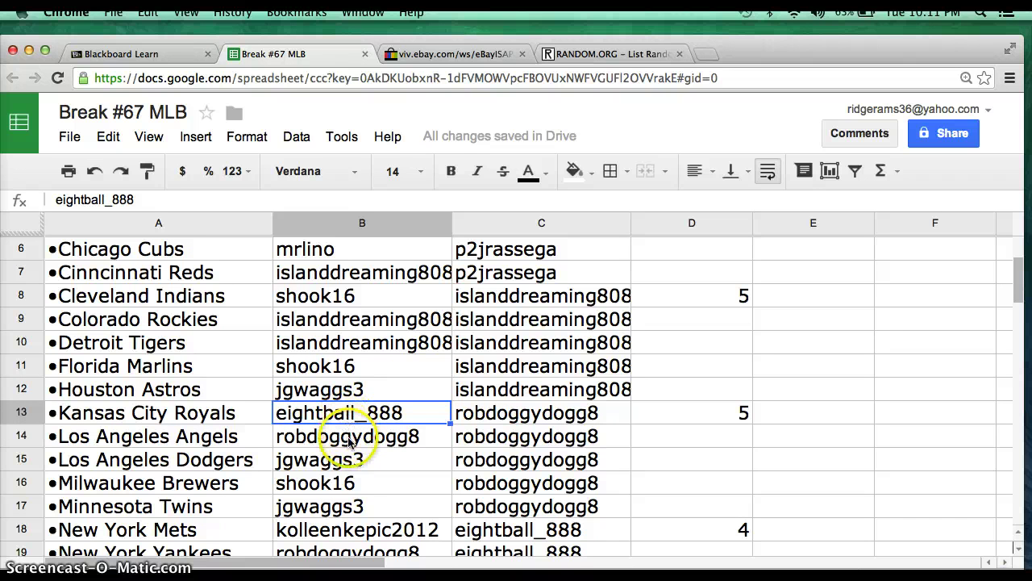
click(349, 441)
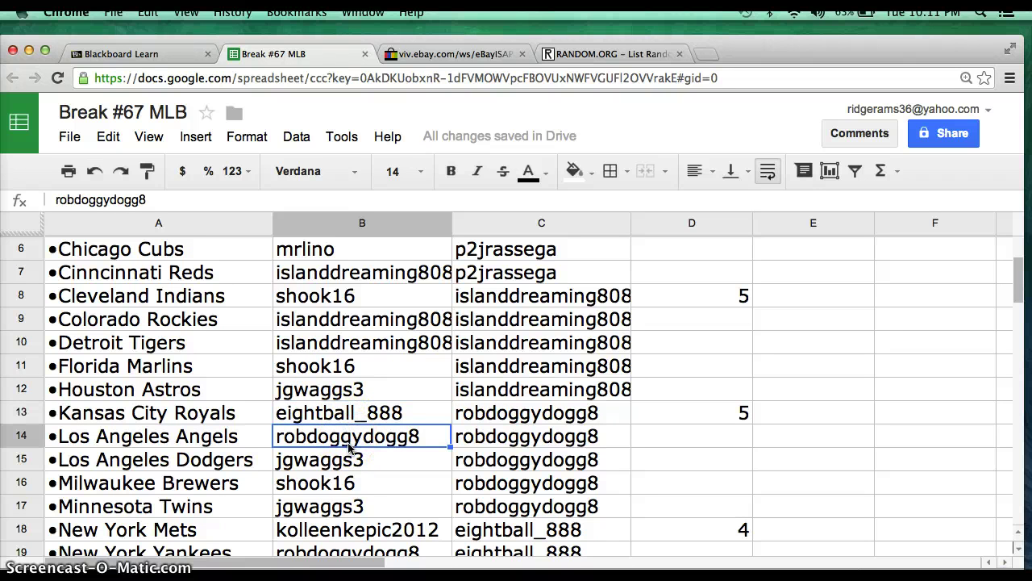
click(352, 461)
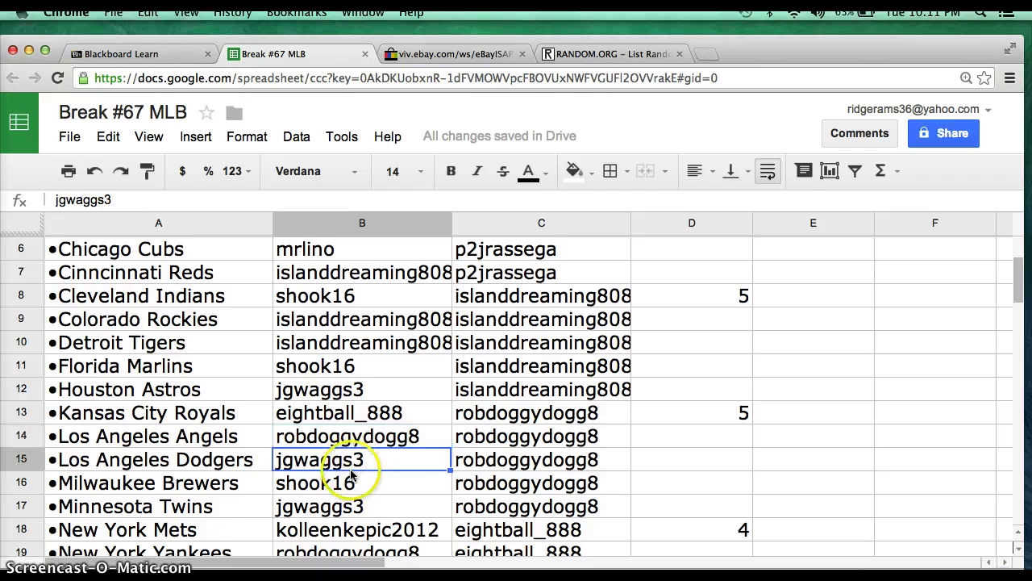
scroll(351, 479, down, 3)
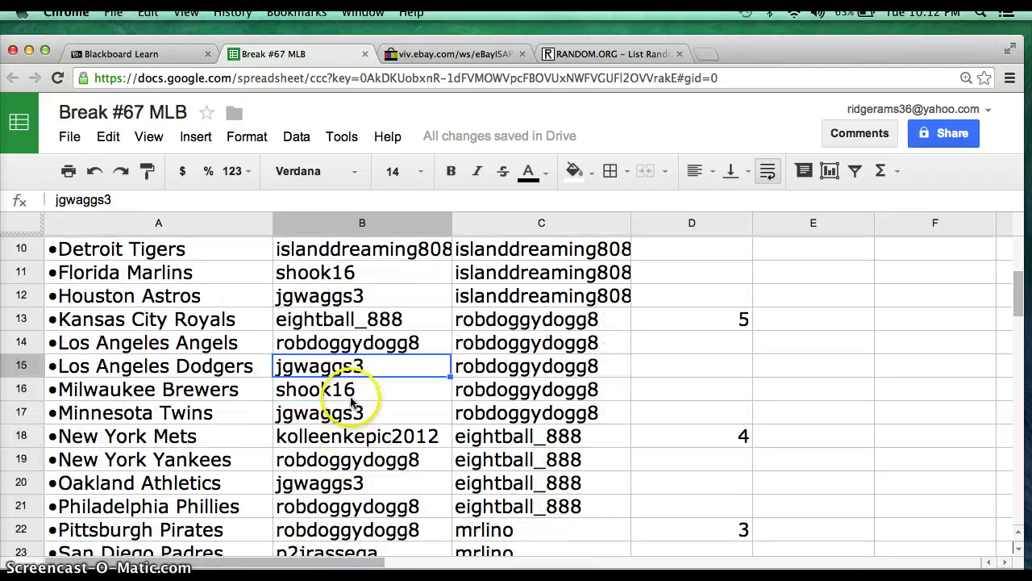
click(352, 399)
click(352, 413)
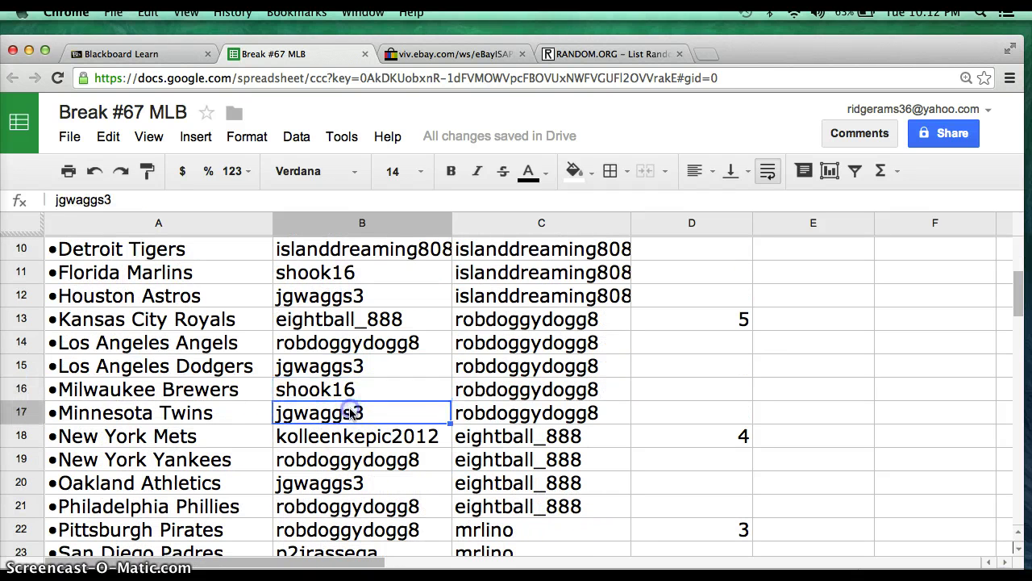
click(352, 437)
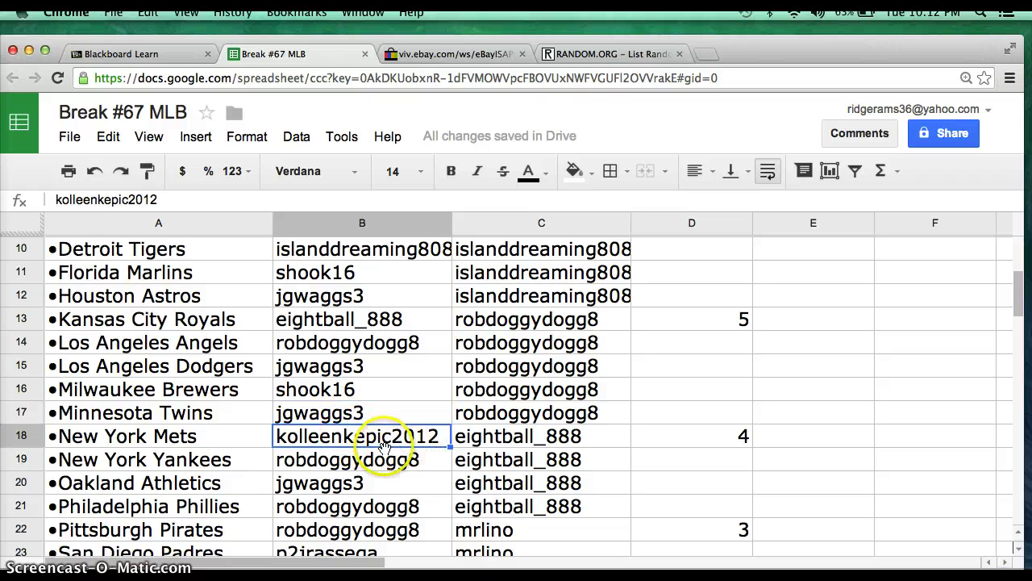
click(353, 459)
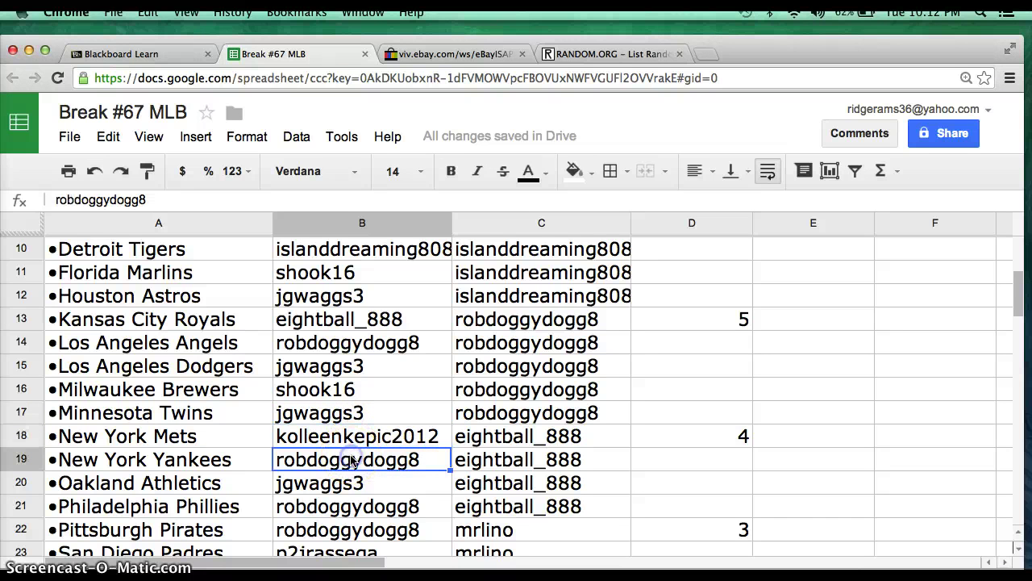
Check participants for the Oakland Athletics through the Washington Nationals (B20–B30)
scroll(352, 459, down, 1)
click(351, 436)
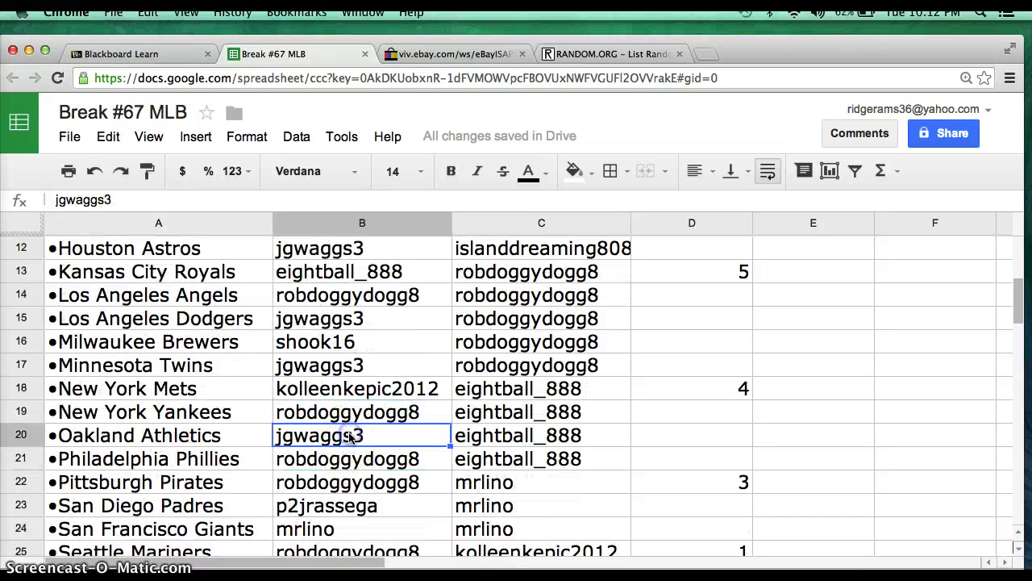
scroll(350, 436, down, 1)
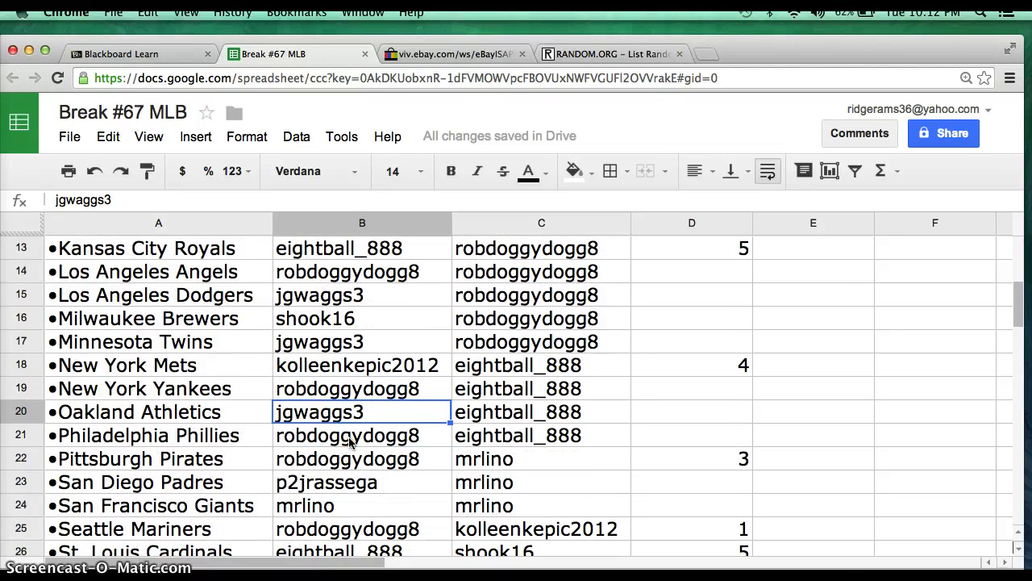
click(351, 440)
click(347, 463)
scroll(345, 455, down, 2)
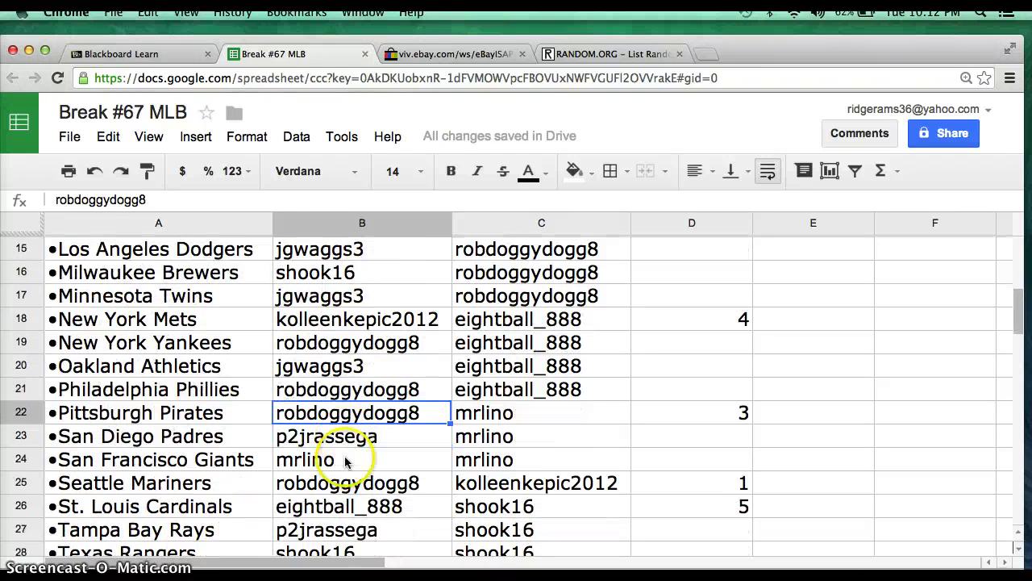
scroll(344, 440, down, 2)
click(334, 416)
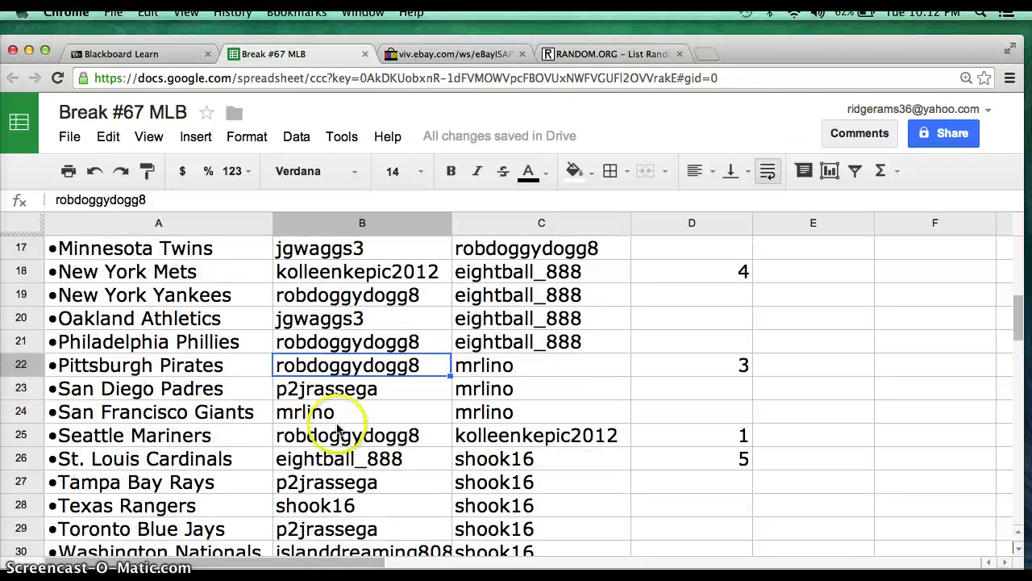
click(341, 438)
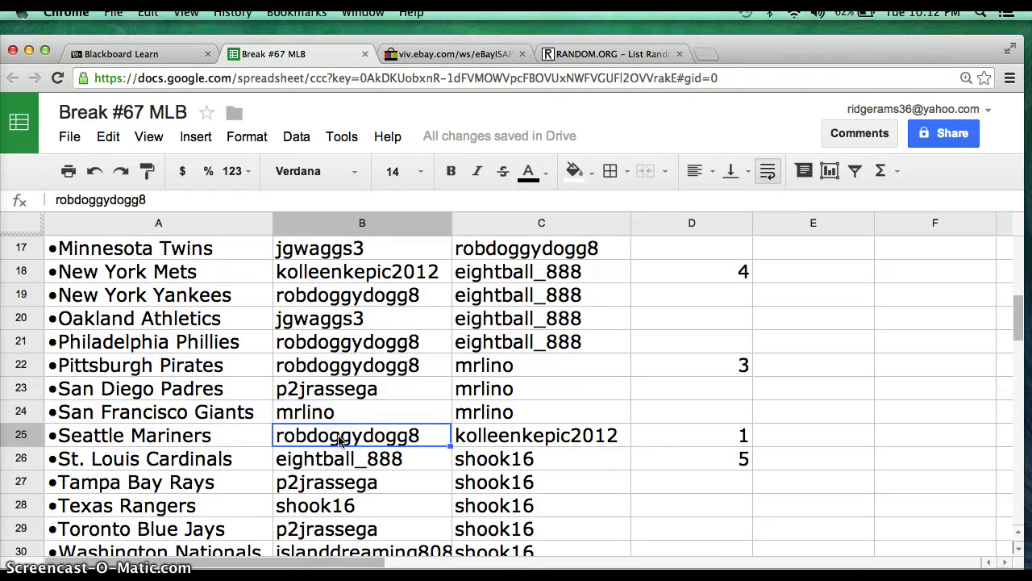
click(336, 459)
scroll(337, 461, down, 3)
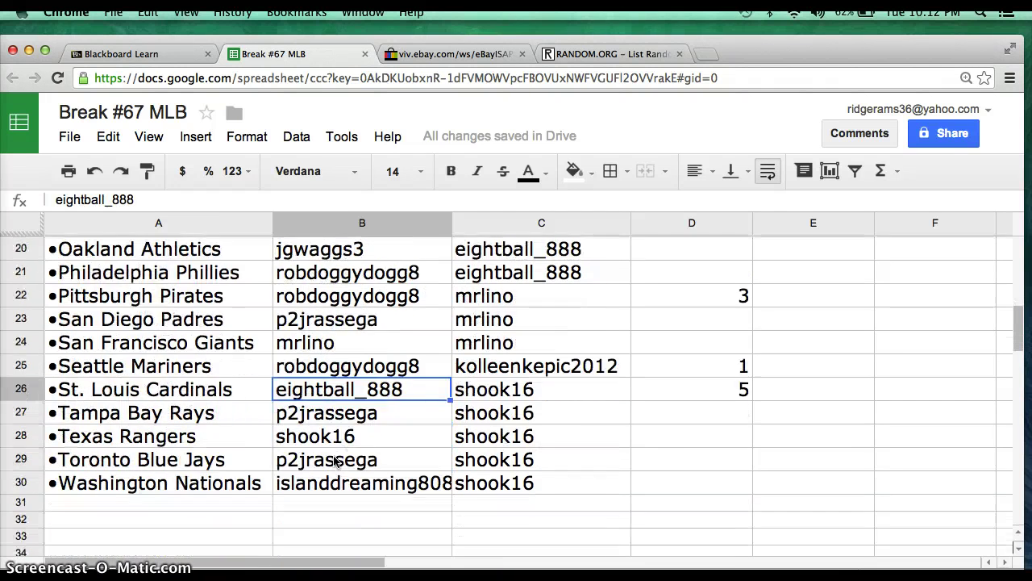
click(339, 432)
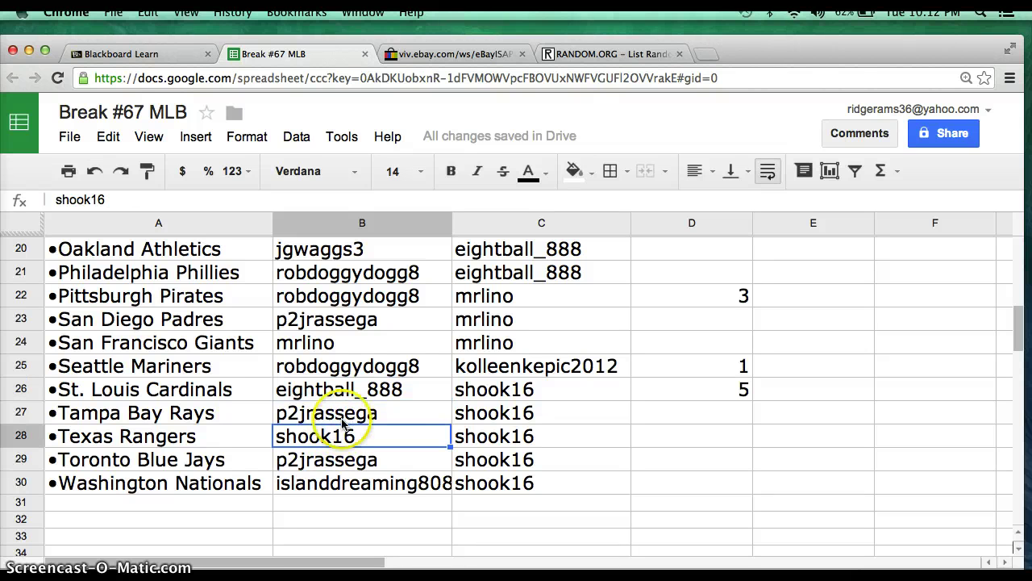
click(337, 457)
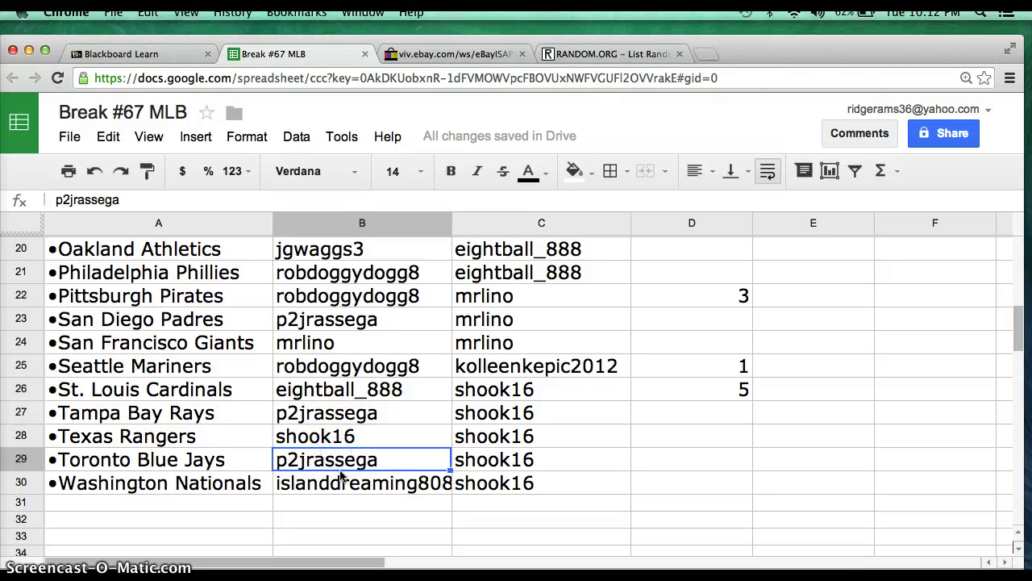
click(343, 480)
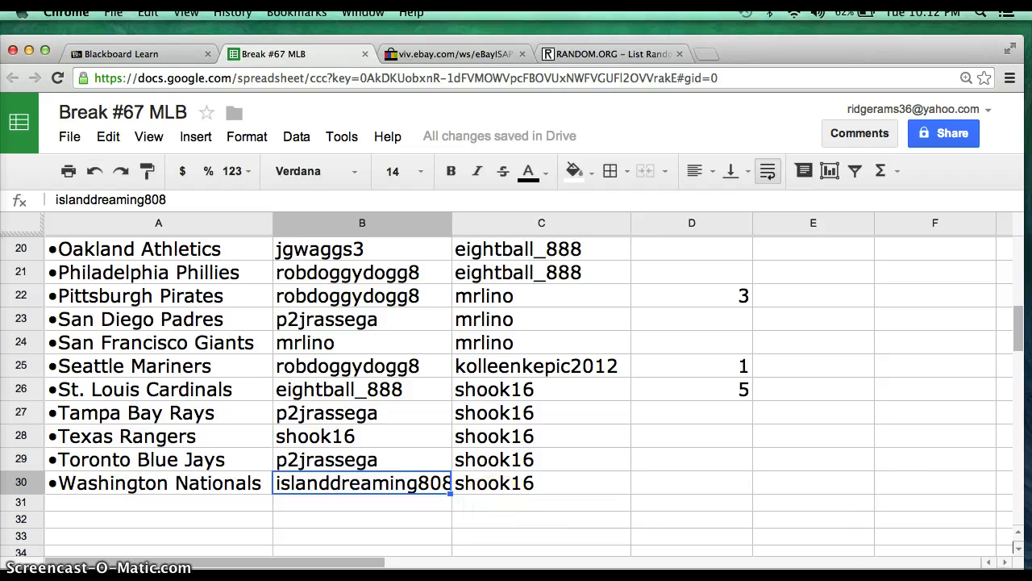
key(super+Tab)
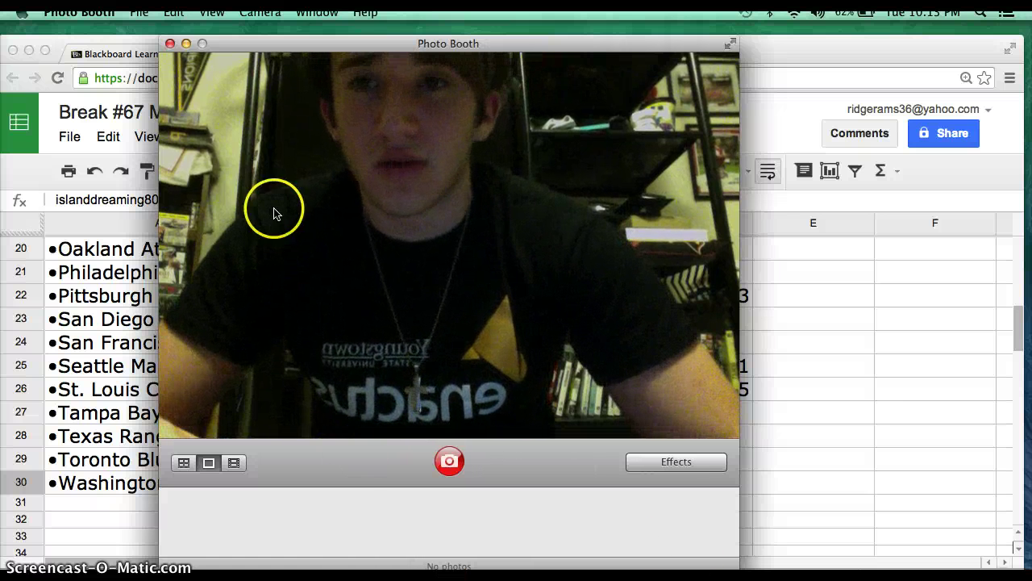
Search Google for 'matt moore baseball' in a new tab and scan the results
click(186, 44)
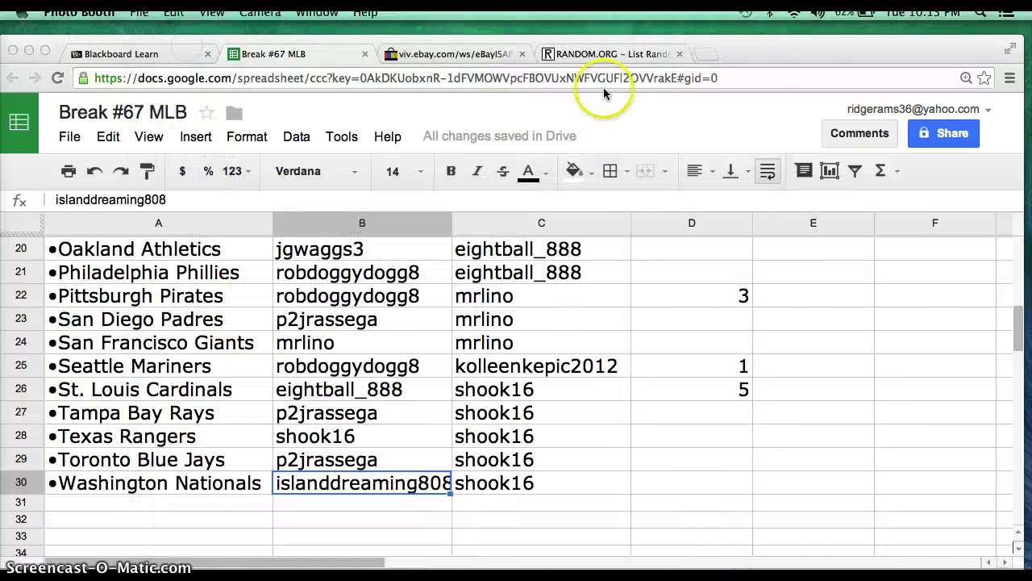
click(710, 54)
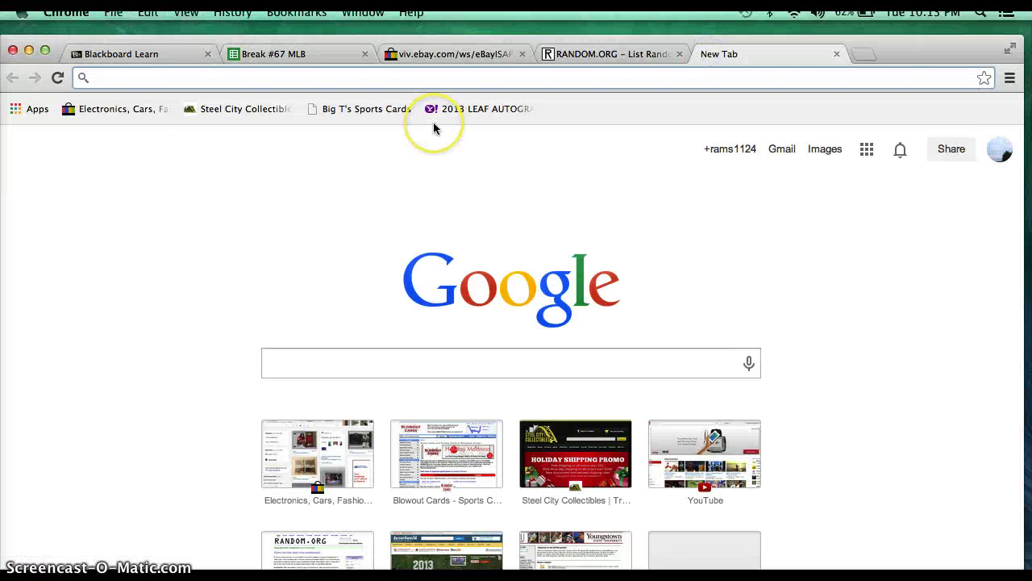
text(matt moor)
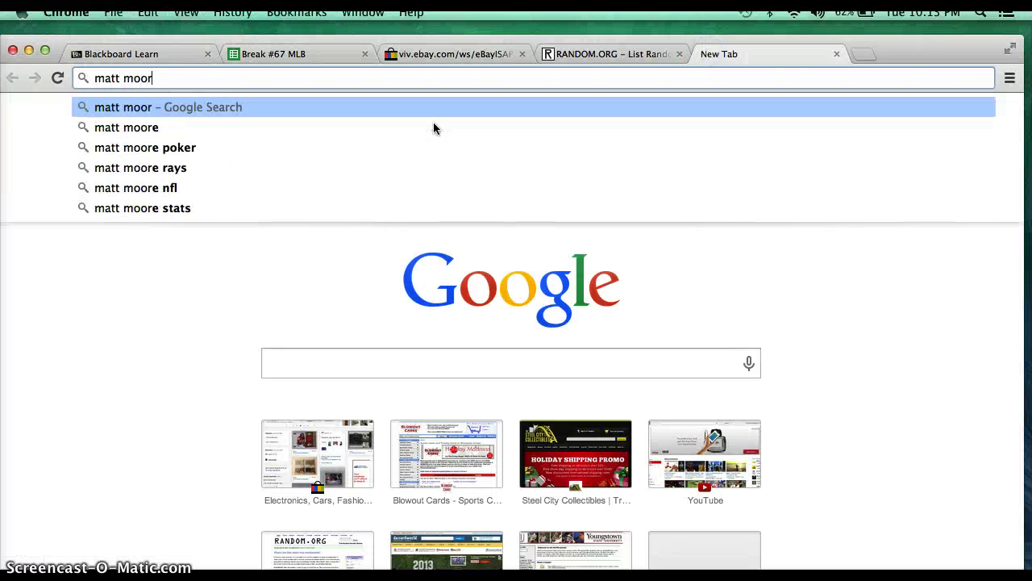
text(e baseball)
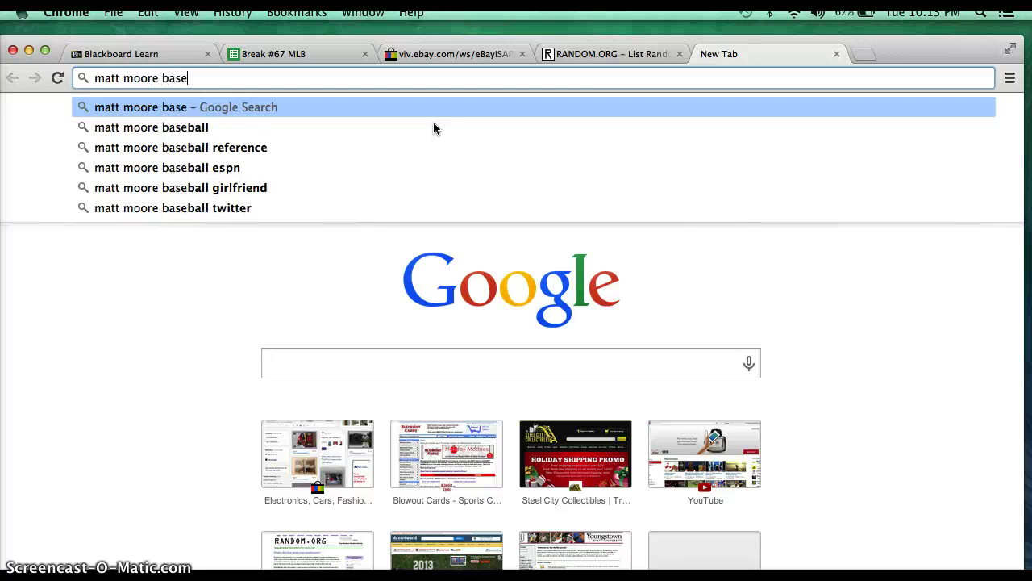
key(Return)
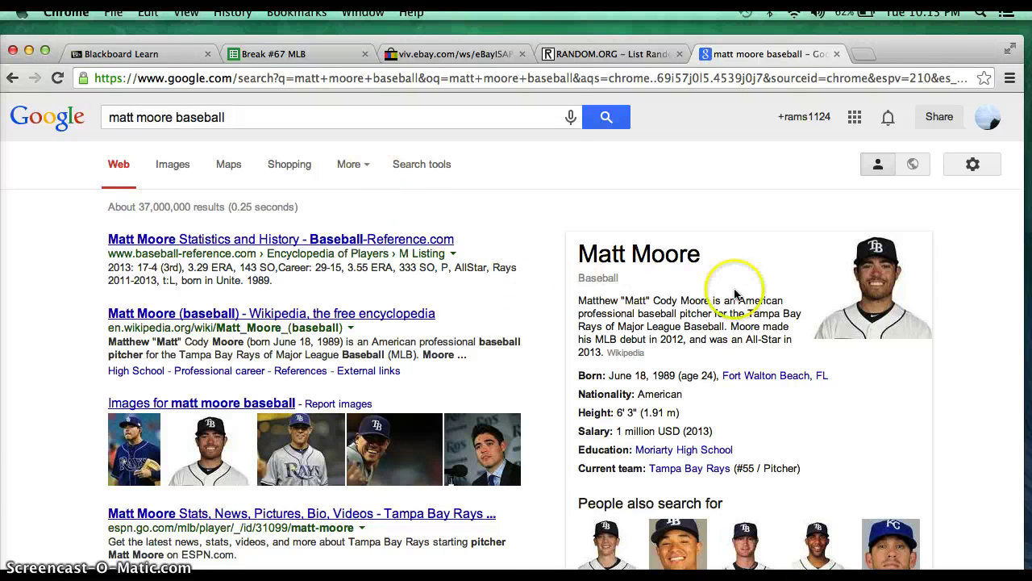
scroll(733, 291, down, 3)
scroll(733, 294, down, 1)
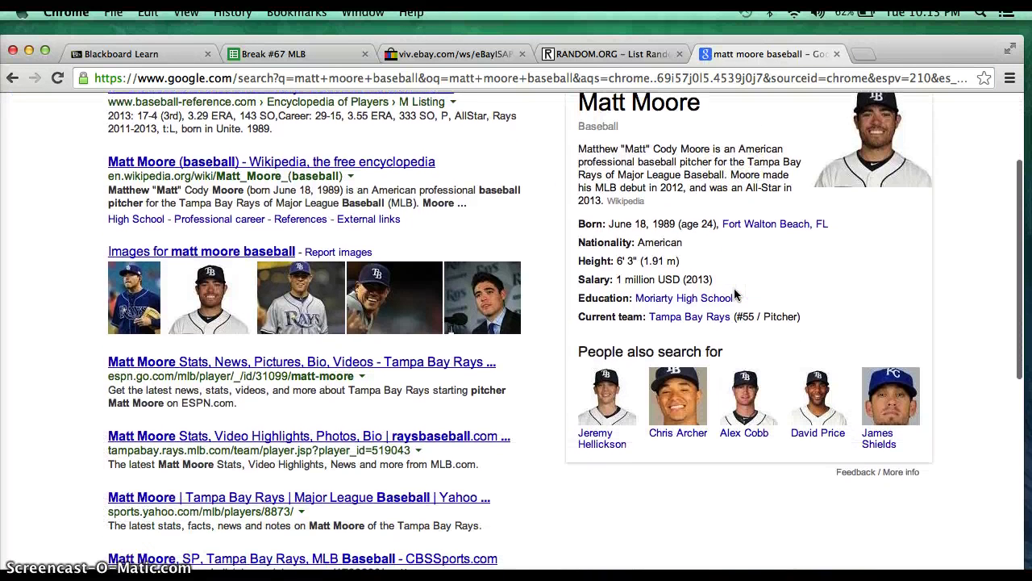
scroll(362, 282, up, 4)
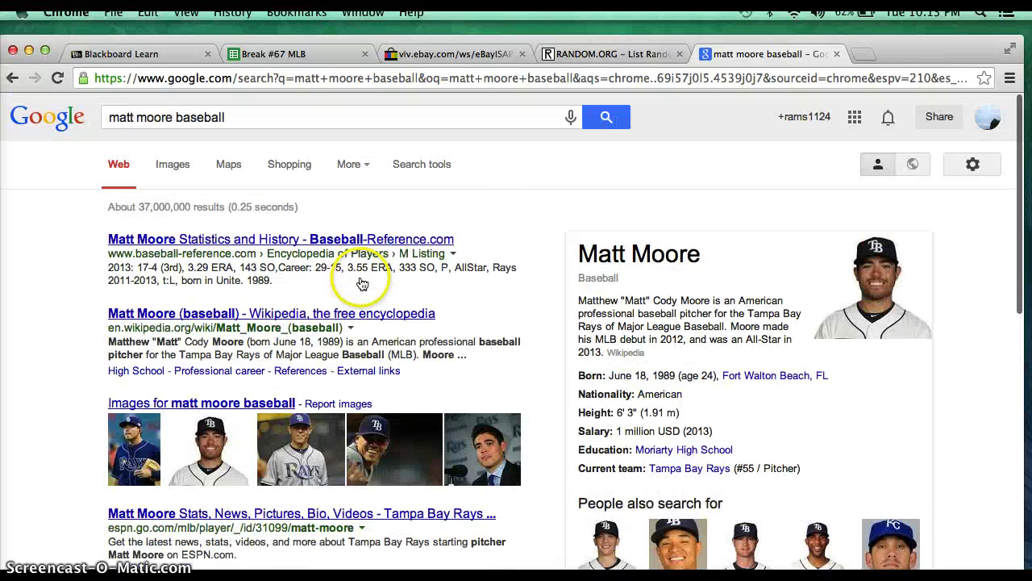
Read Matt Moore's Wikipedia article confirming he pitches for the Tampa Bay Rays
click(311, 314)
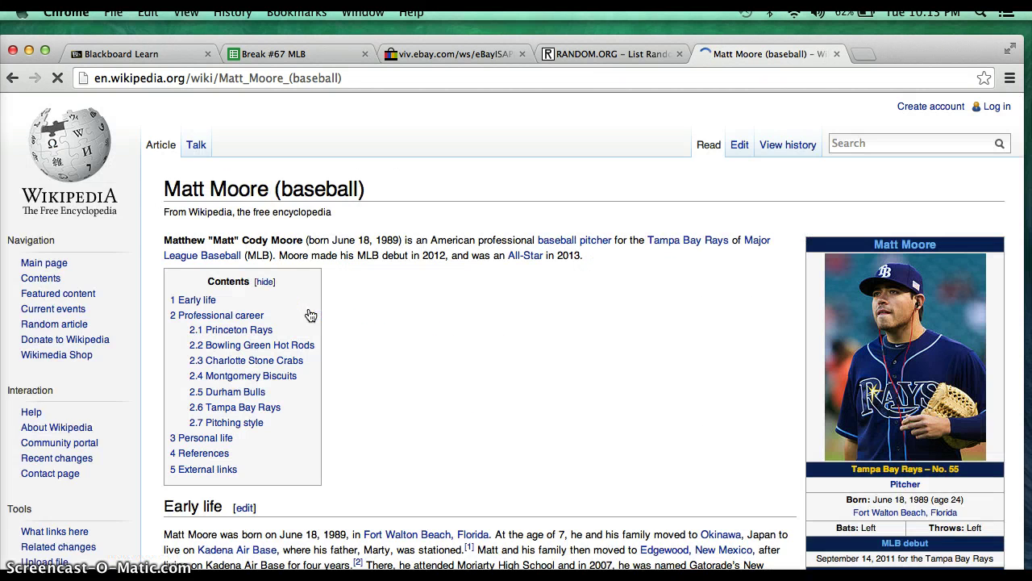
scroll(438, 365, down, 5)
scroll(438, 370, down, 2)
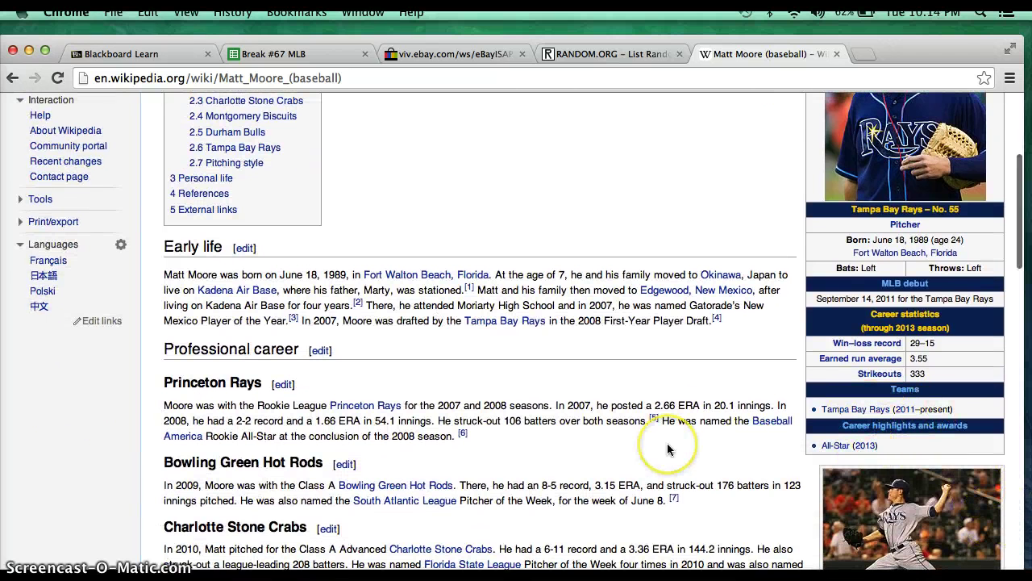
scroll(666, 442, down, 4)
scroll(667, 443, up, 10)
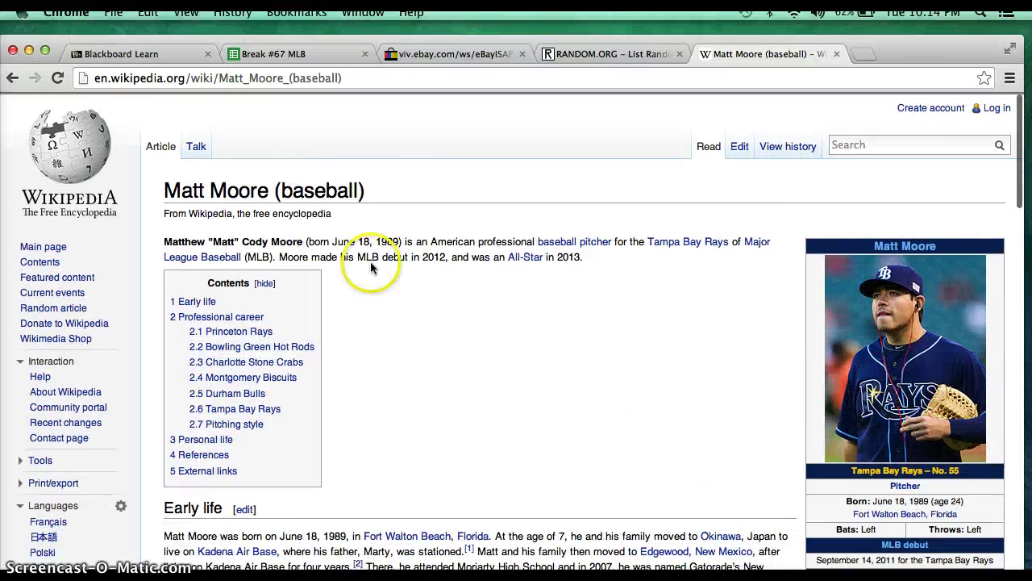
Glance at the eBay time and RANDOM.ORG list, then return to the Break #67 MLB sheet
click(484, 56)
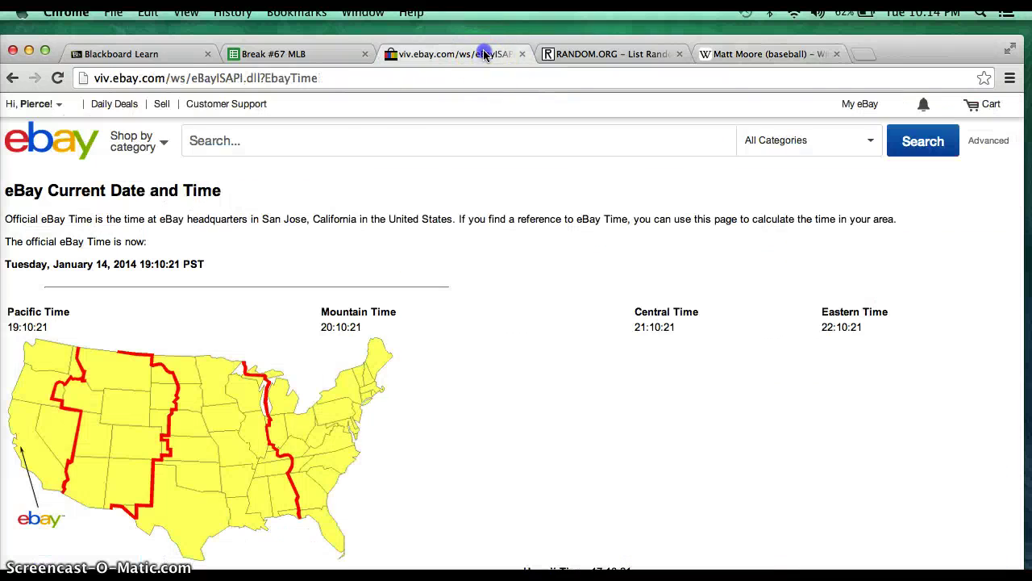
click(626, 58)
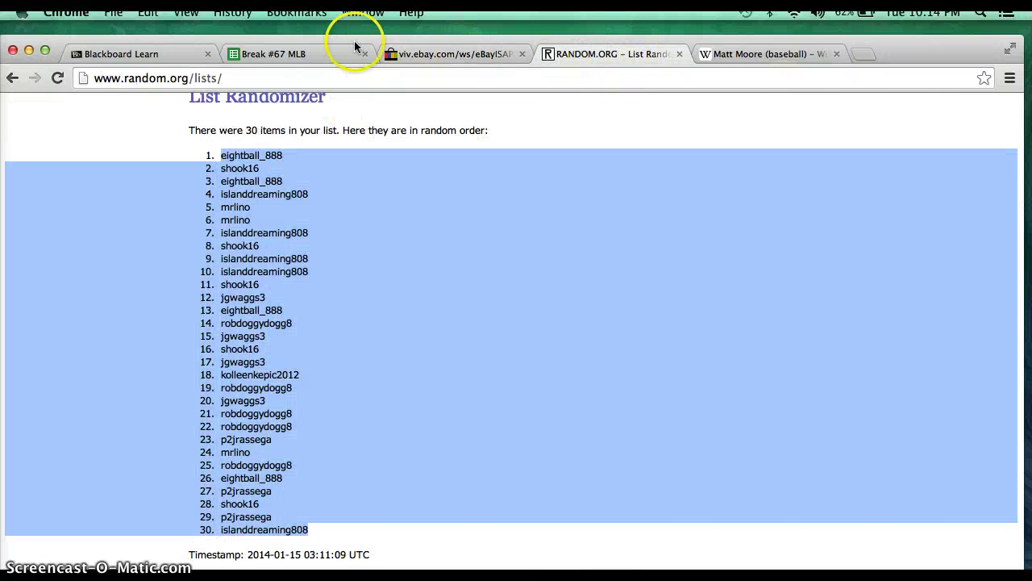
click(291, 52)
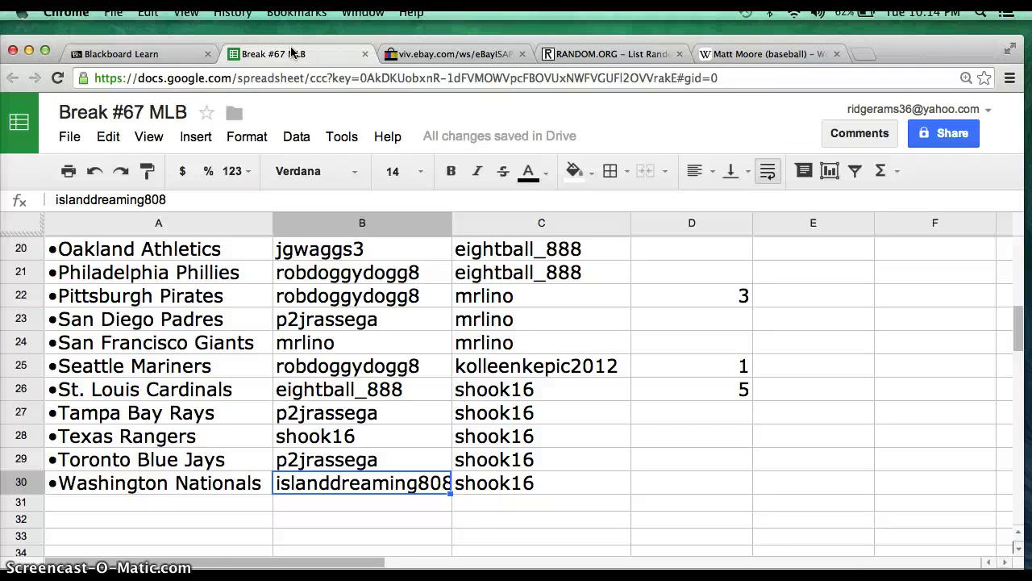
Recheck Matt Moore's team, then select B27 to show the Tampa Bay Rays' participant
click(768, 57)
scroll(741, 226, down, 4)
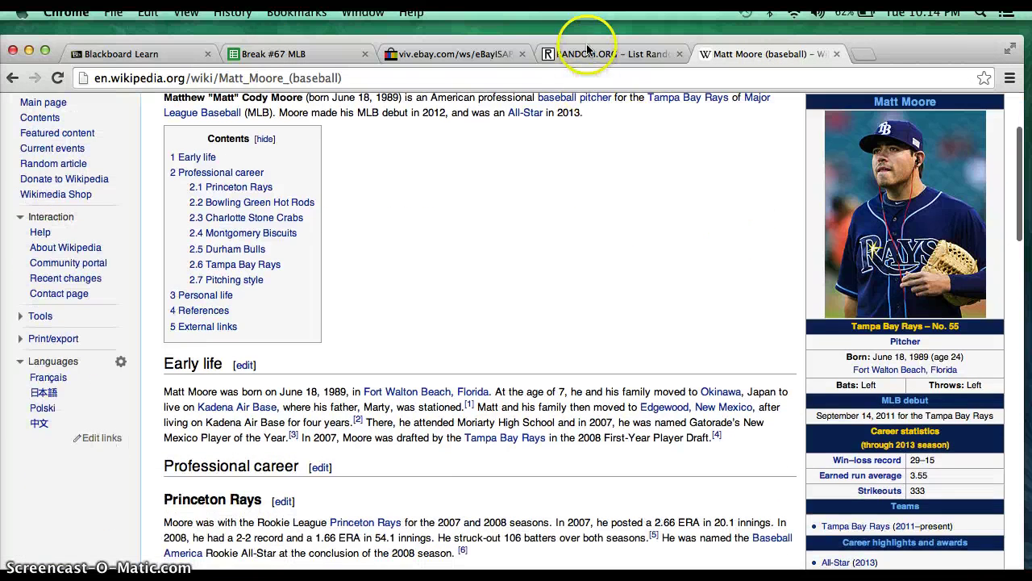
click(290, 53)
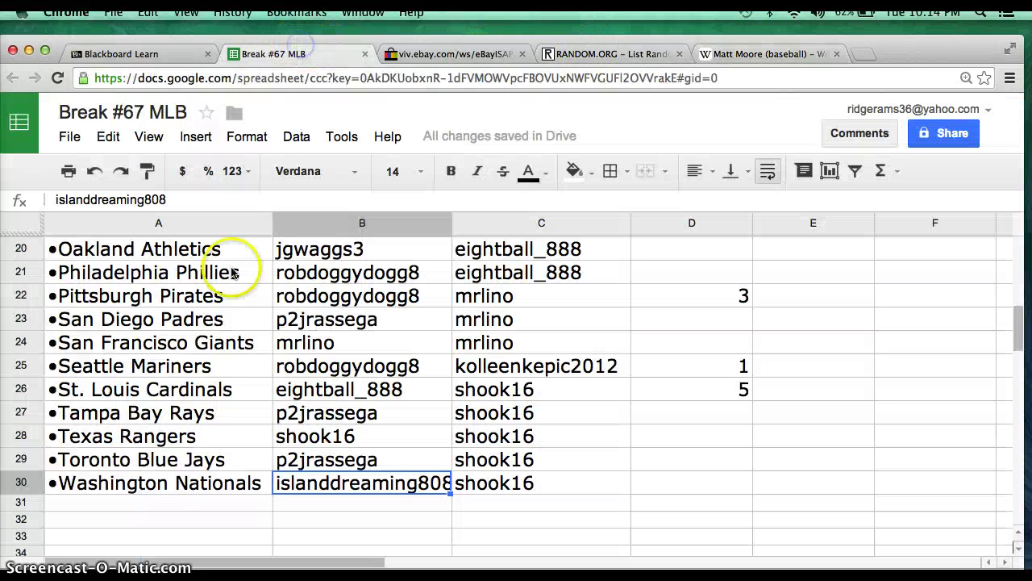
click(310, 413)
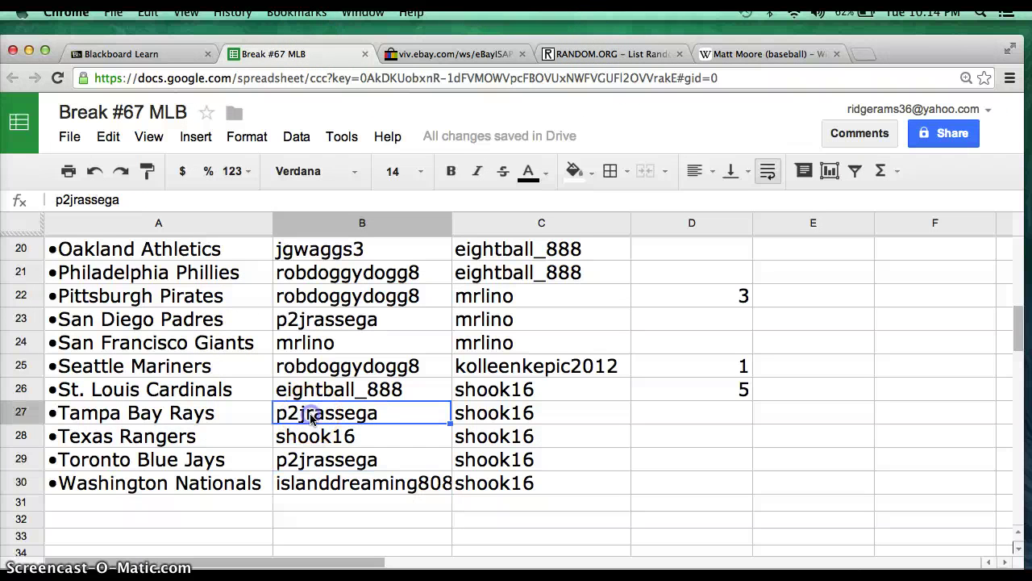
click(159, 56)
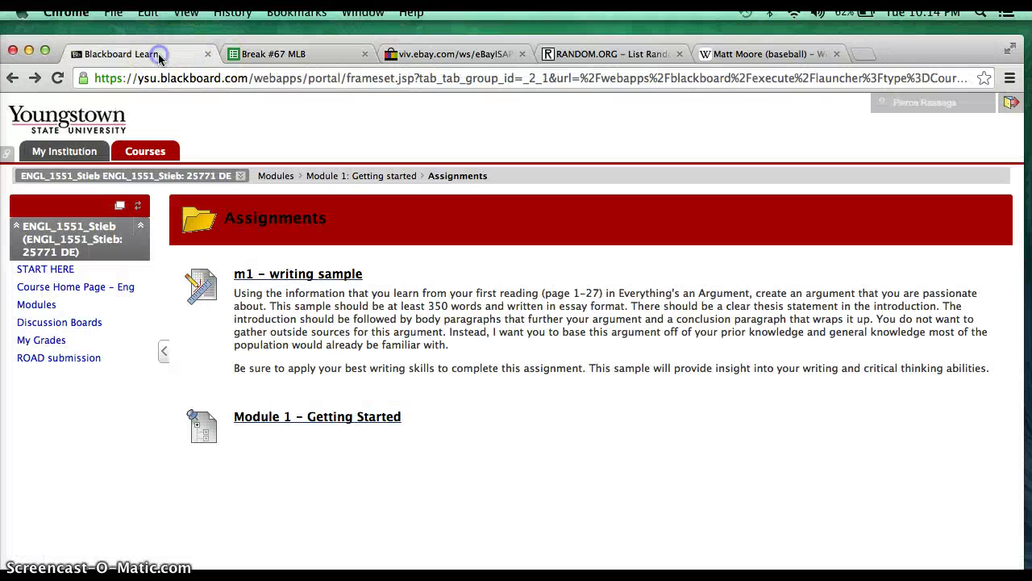
click(603, 57)
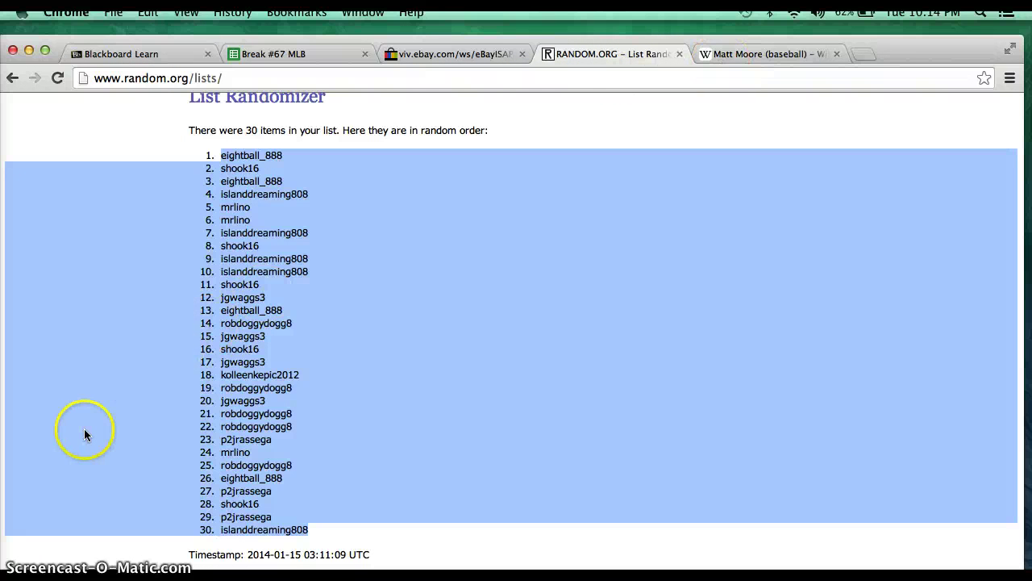